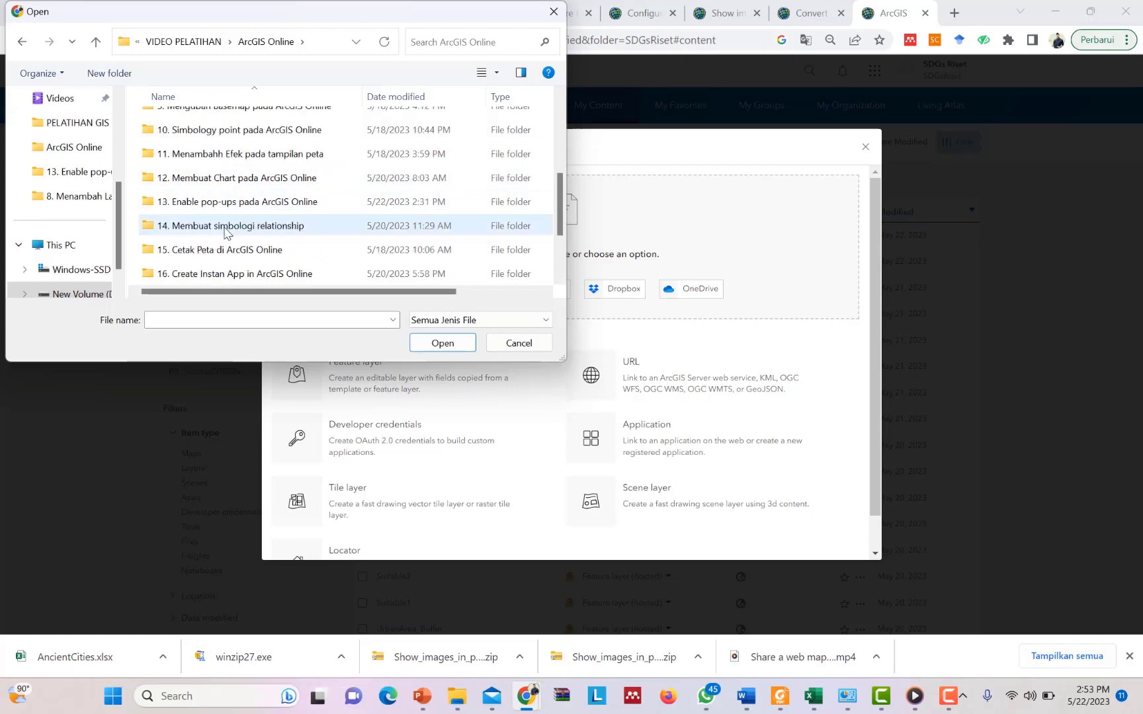
# - Upload Data Sekolah.zip from the "13. Enable pop-ups pada ArcGIS Online" folder as a shapefile, creating a hosted feature layer titled Data Sekolah in SDGsRiset
pyautogui.click(233, 200)
pyautogui.doubleClick(233, 200)
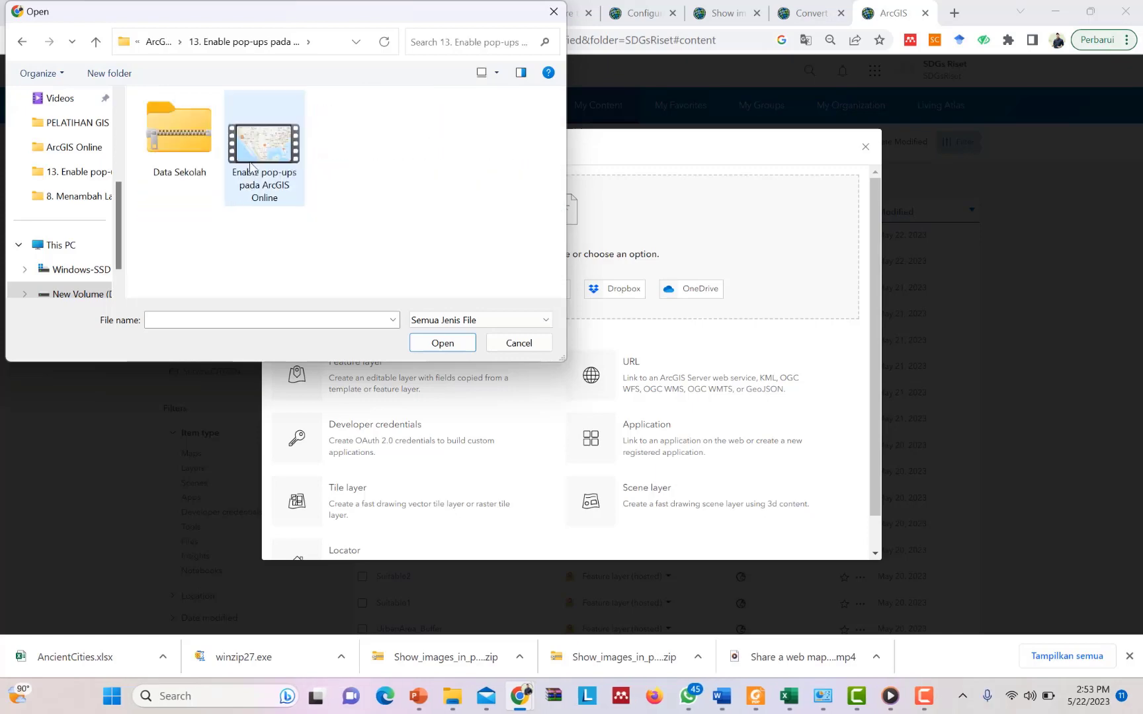
pyautogui.click(192, 143)
pyautogui.click(442, 342)
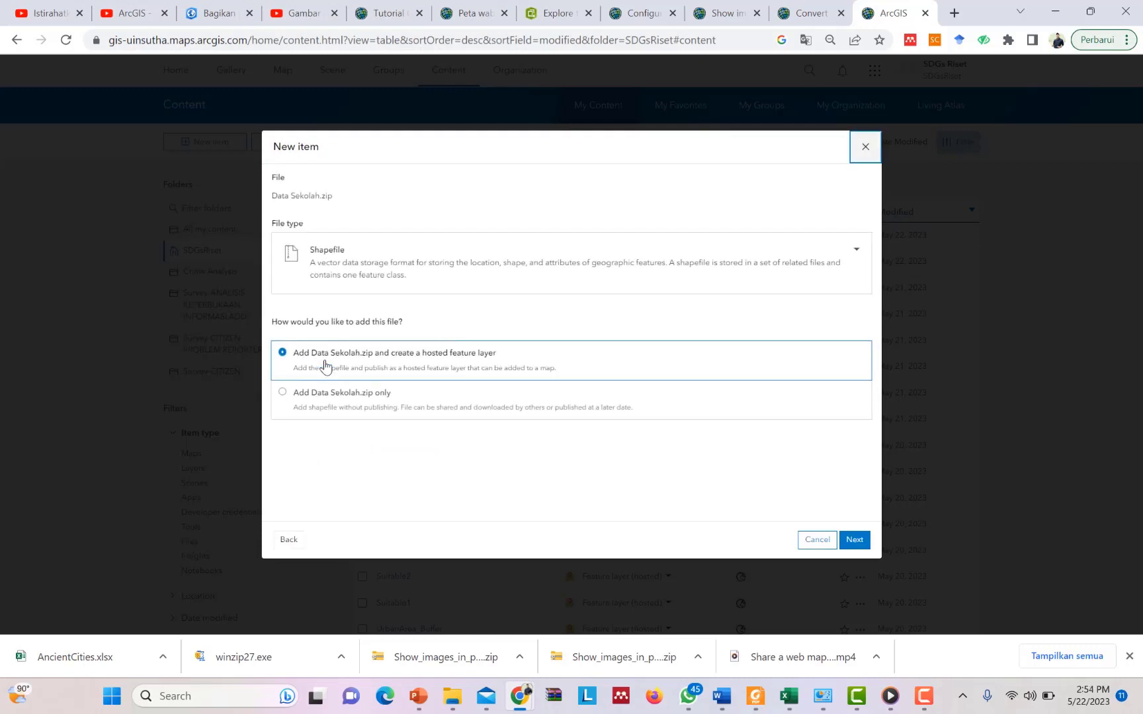
pyautogui.click(860, 541)
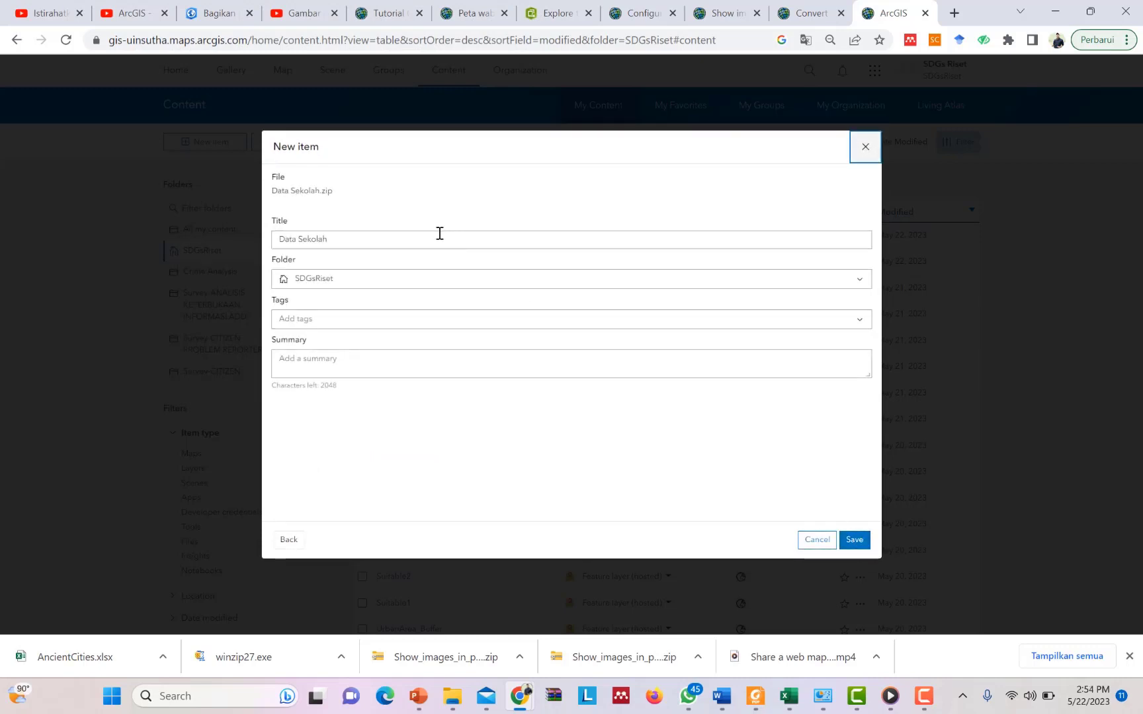
pyautogui.click(854, 539)
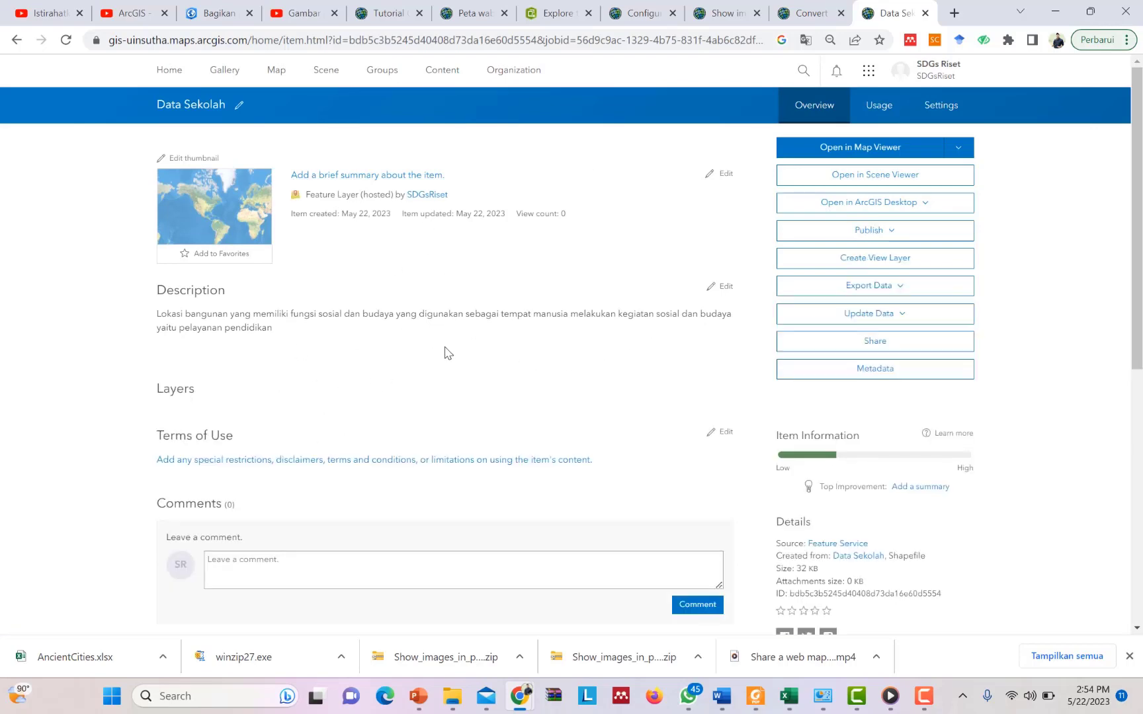
# - Enable attachments on the Data_Sekolah point layer of the new feature layer item
pyautogui.scroll(-4, 447, 353)
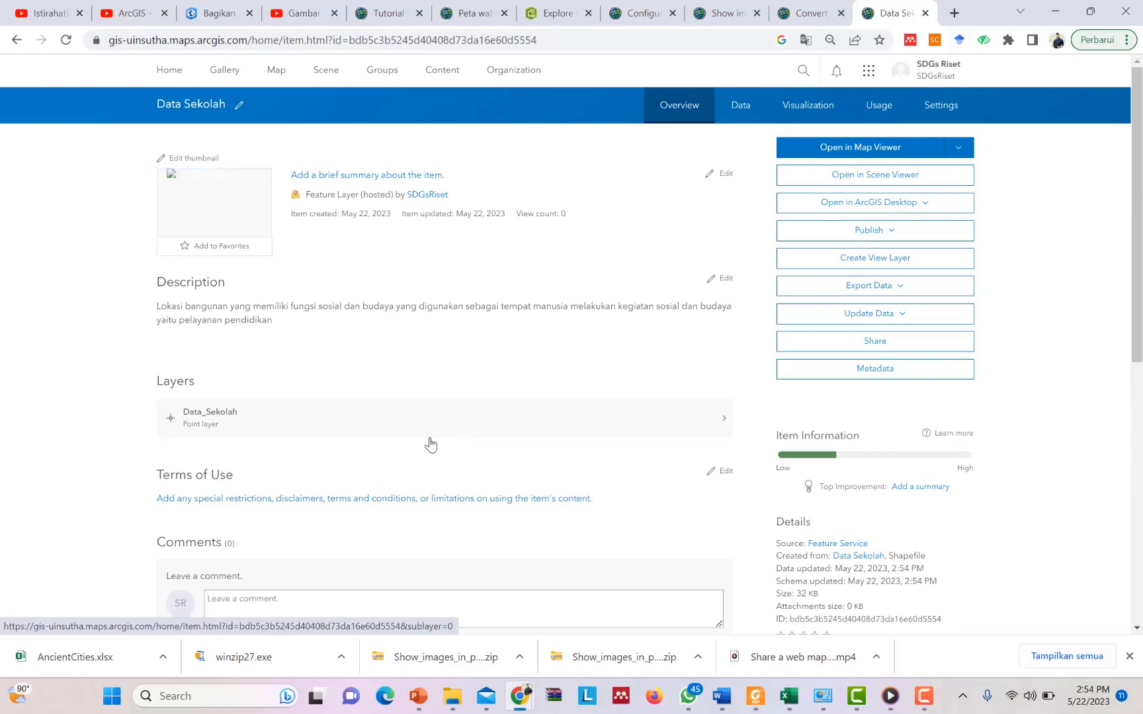
pyautogui.scroll(-1, 370, 376)
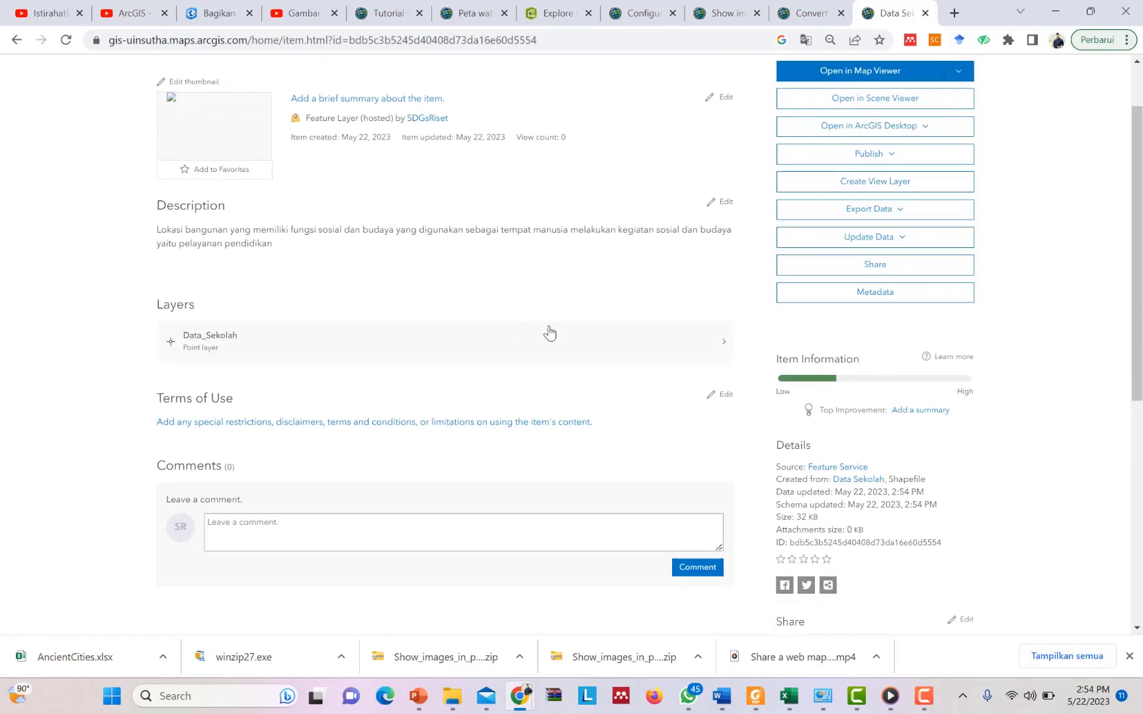
pyautogui.scroll(1, 426, 332)
pyautogui.scroll(1, 425, 332)
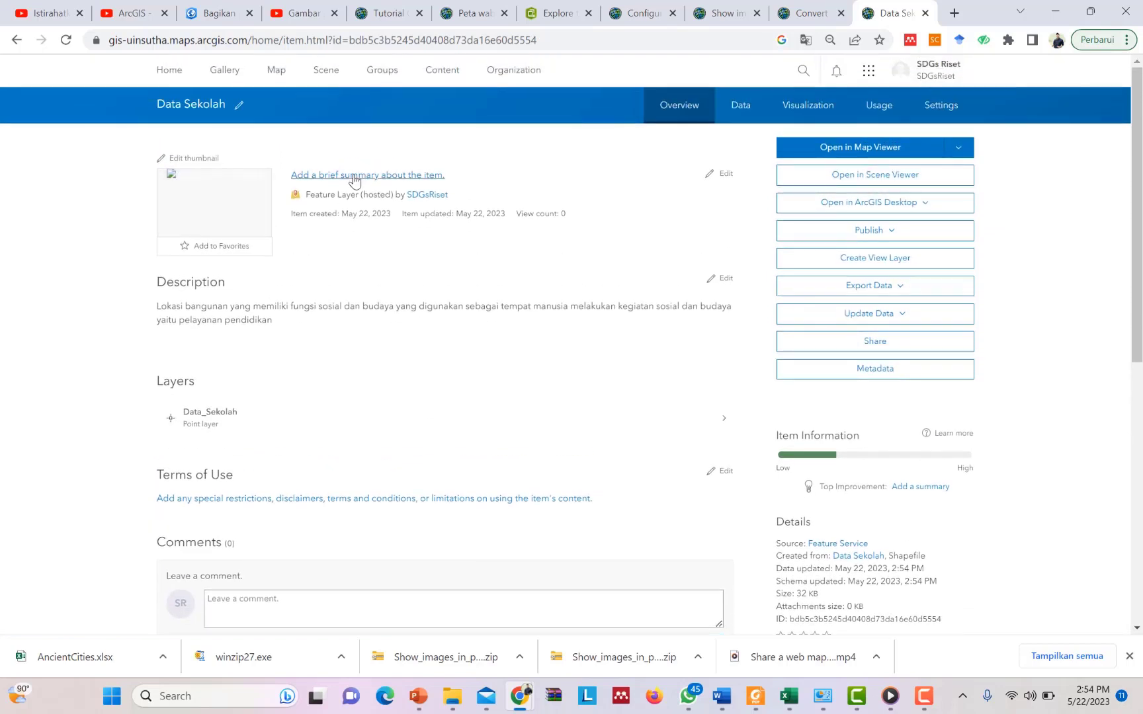
pyautogui.click(243, 428)
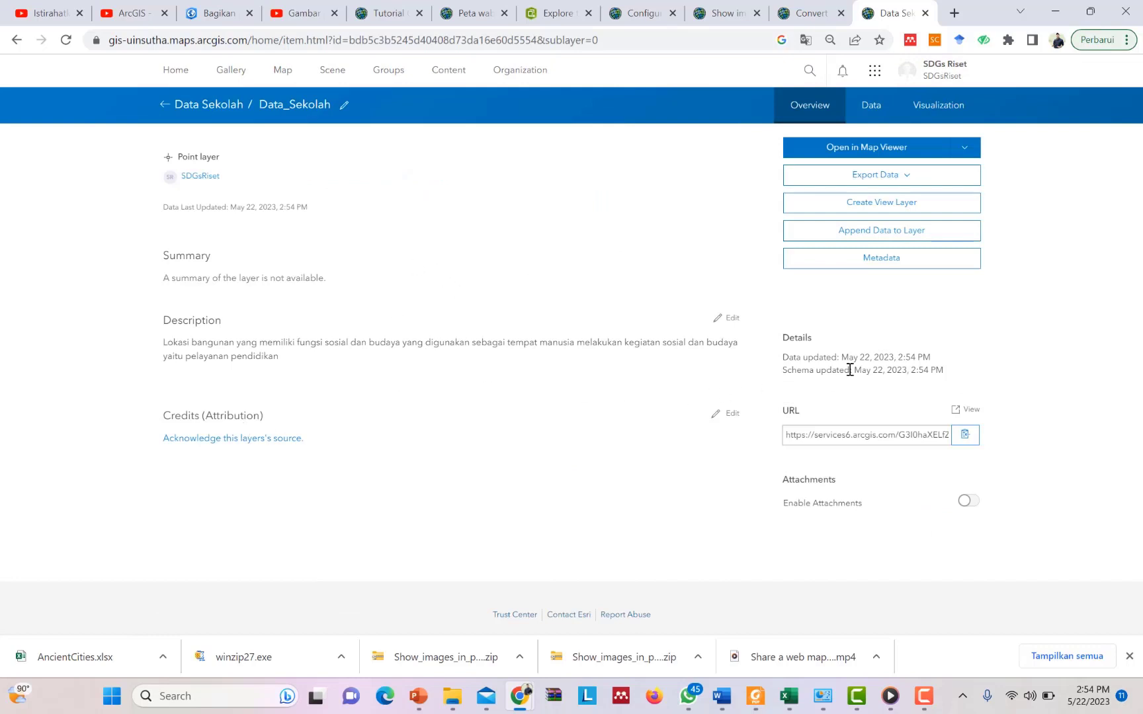
pyautogui.click(968, 503)
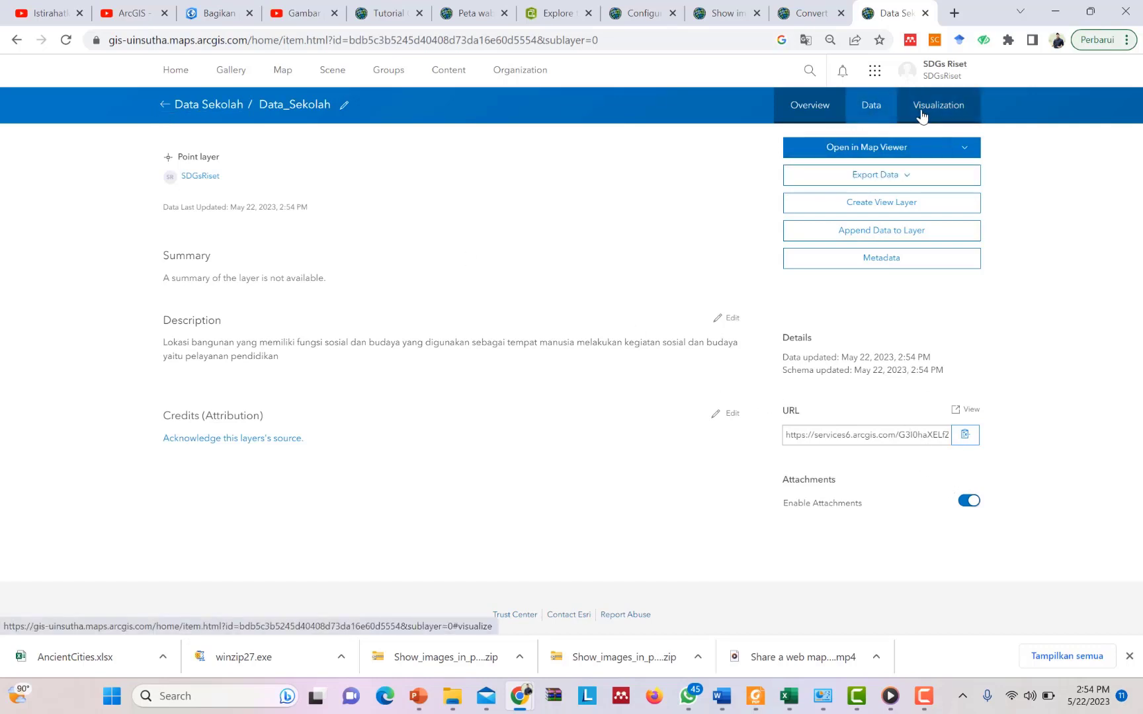
# - Add a string field with field name and display name Picture and length 256 to the Data_Sekolah table
pyautogui.click(869, 108)
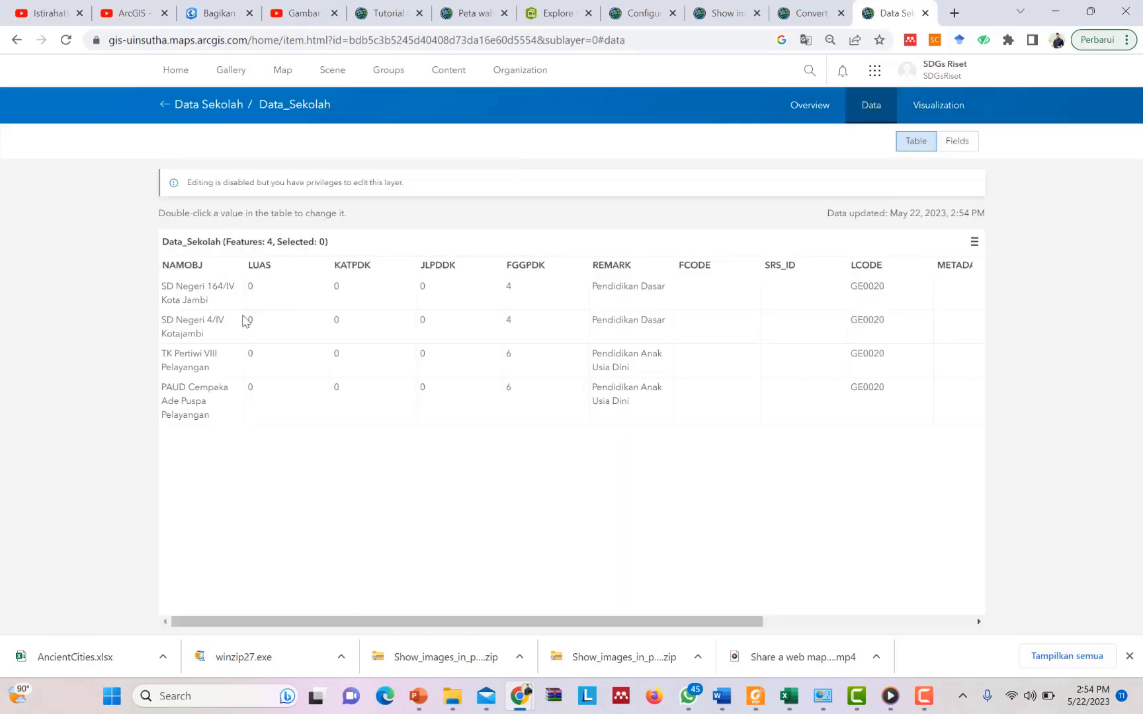
pyautogui.click(975, 242)
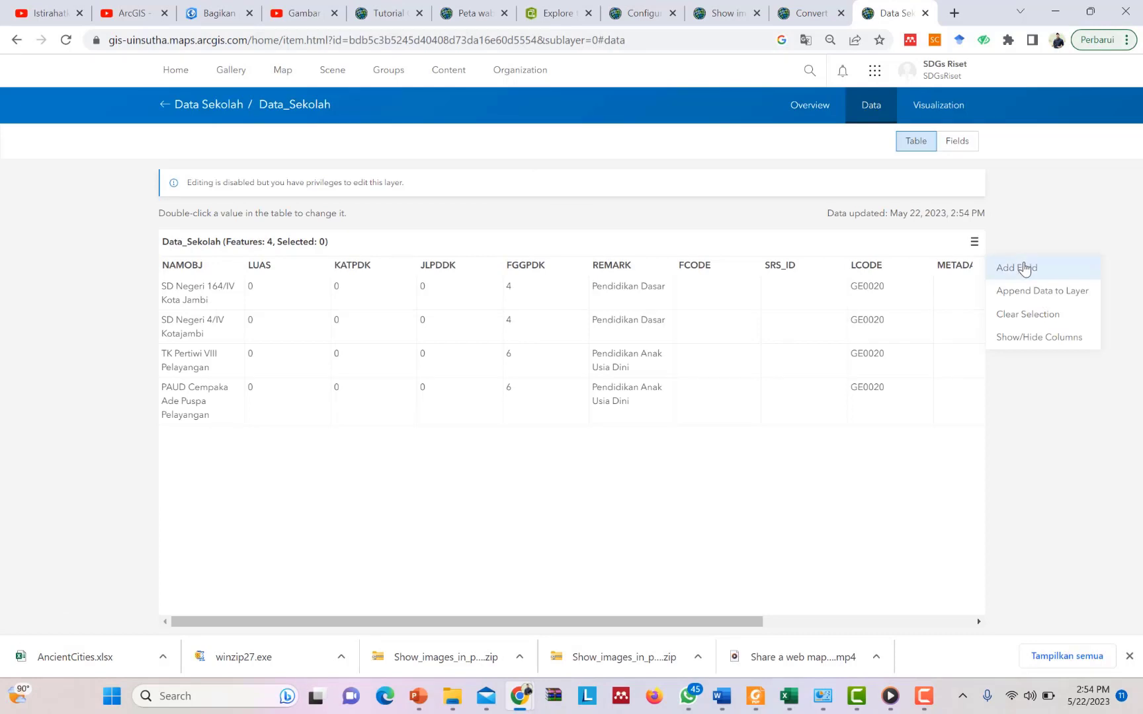
pyautogui.click(1022, 266)
pyautogui.click(585, 278)
pyautogui.press('capslock')
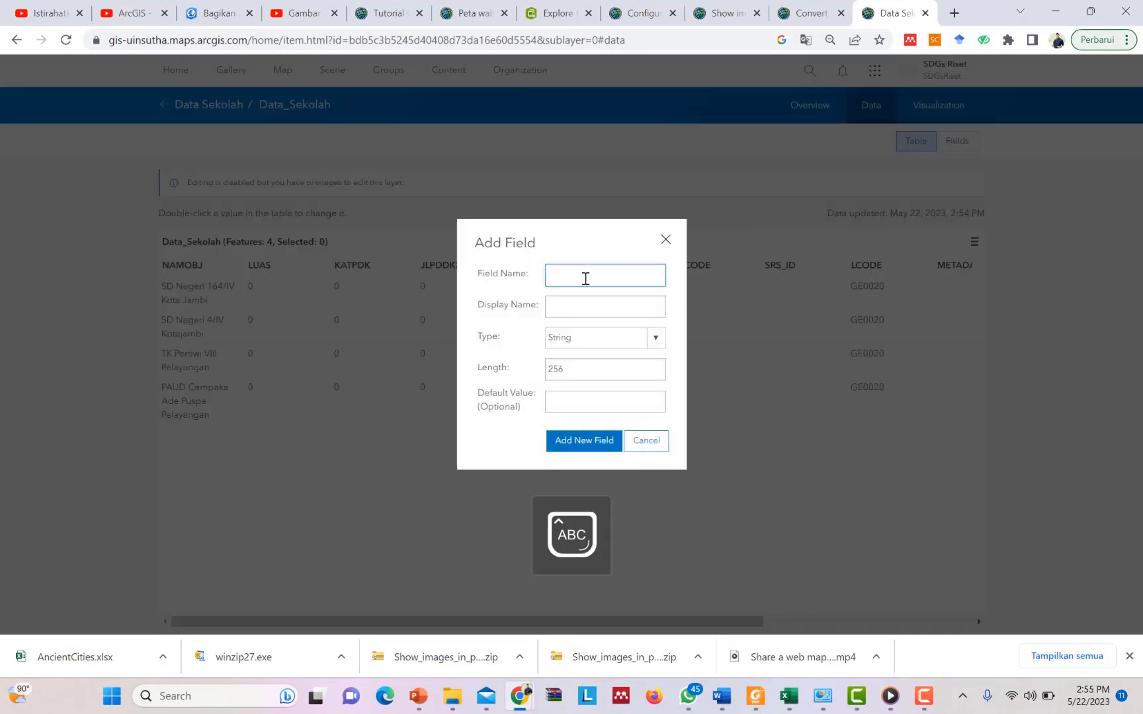
pyautogui.write('P')
pyautogui.click(595, 304)
pyautogui.press('capslock')
pyautogui.write('P')
pyautogui.press('capslock')
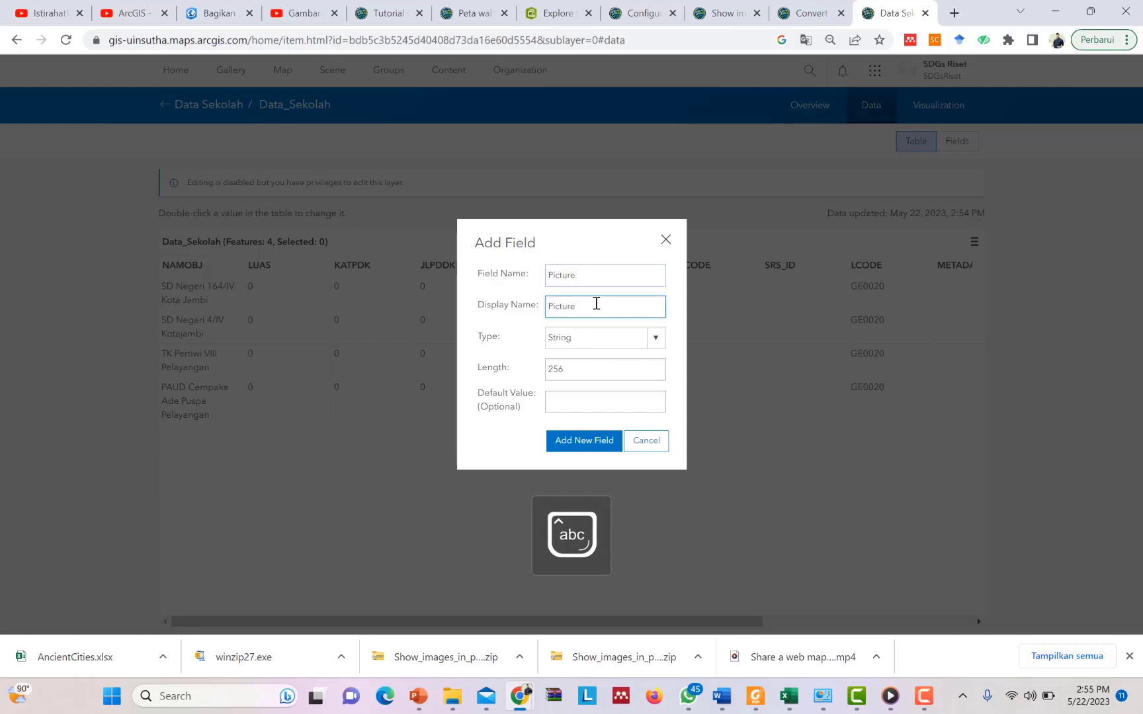
pyautogui.click(588, 439)
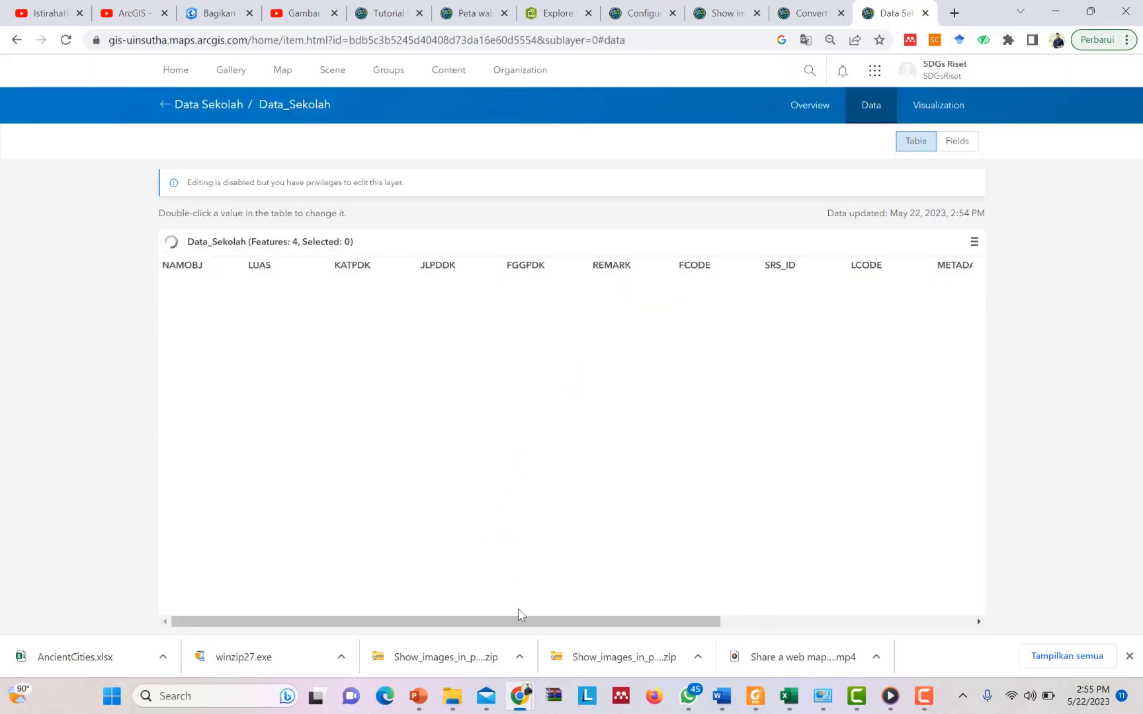
# - Attach the image "WhatsApp Image 2023-01-08 at 21.41.05" from the Downloads folder to the first record, SD Negeri 164/IV Kota Jambi
pyautogui.moveTo(520, 624); pyautogui.dragTo(834, 622)
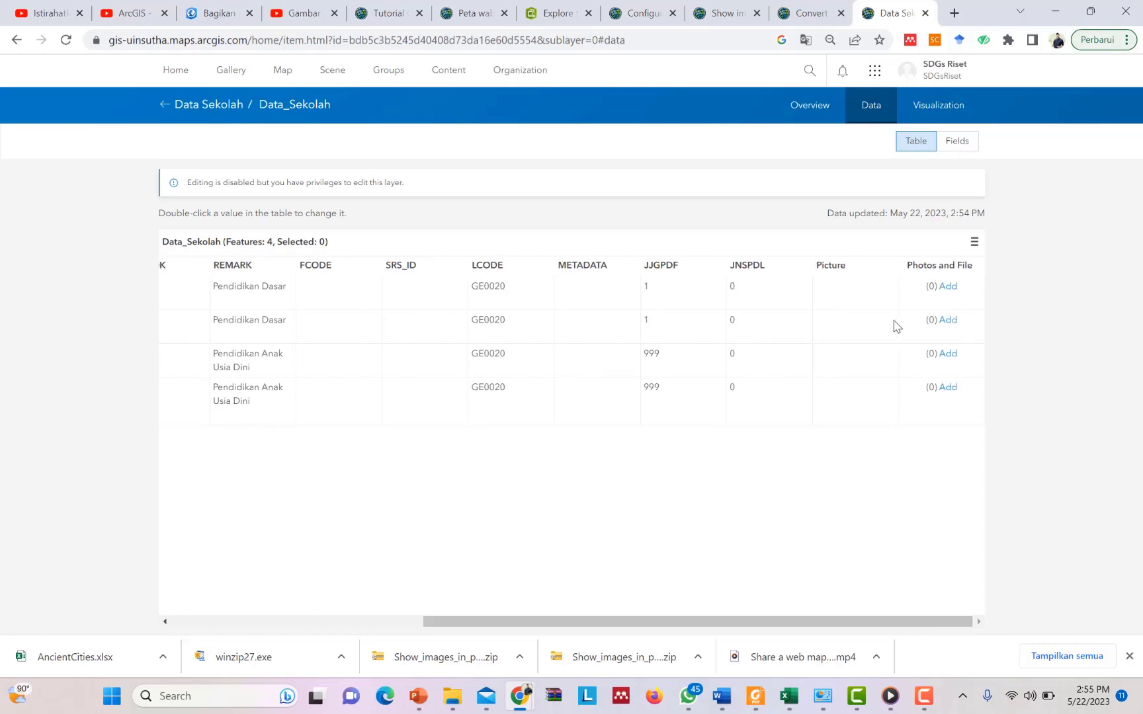
pyautogui.click(946, 288)
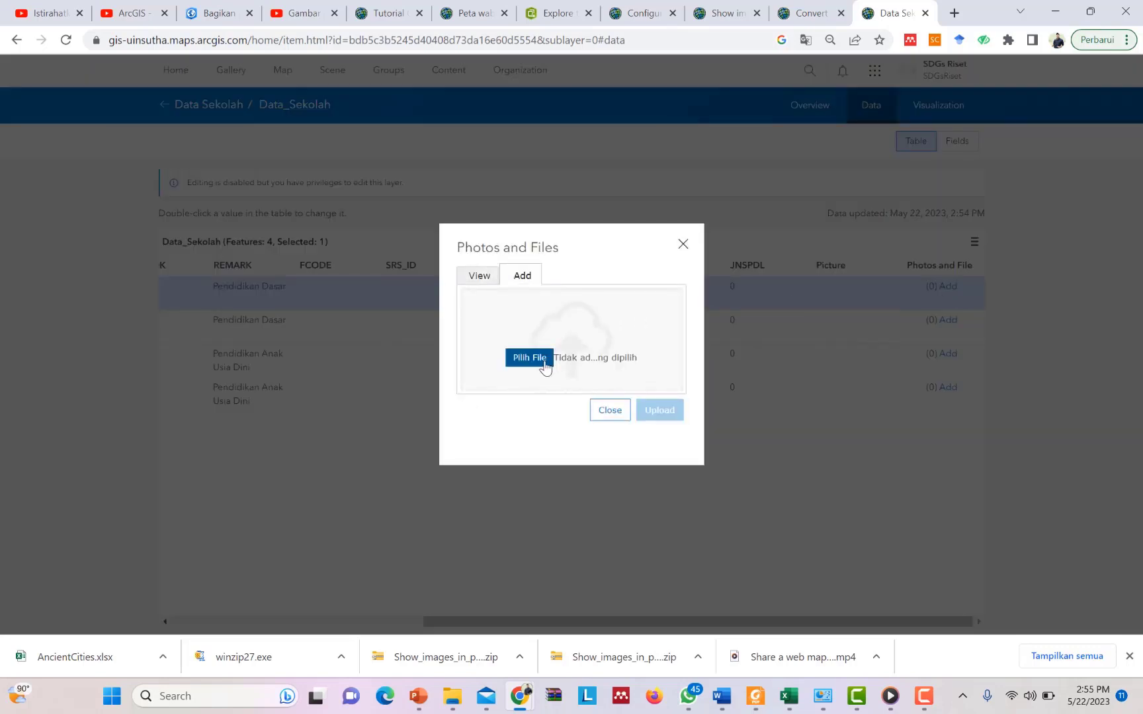
pyautogui.click(531, 355)
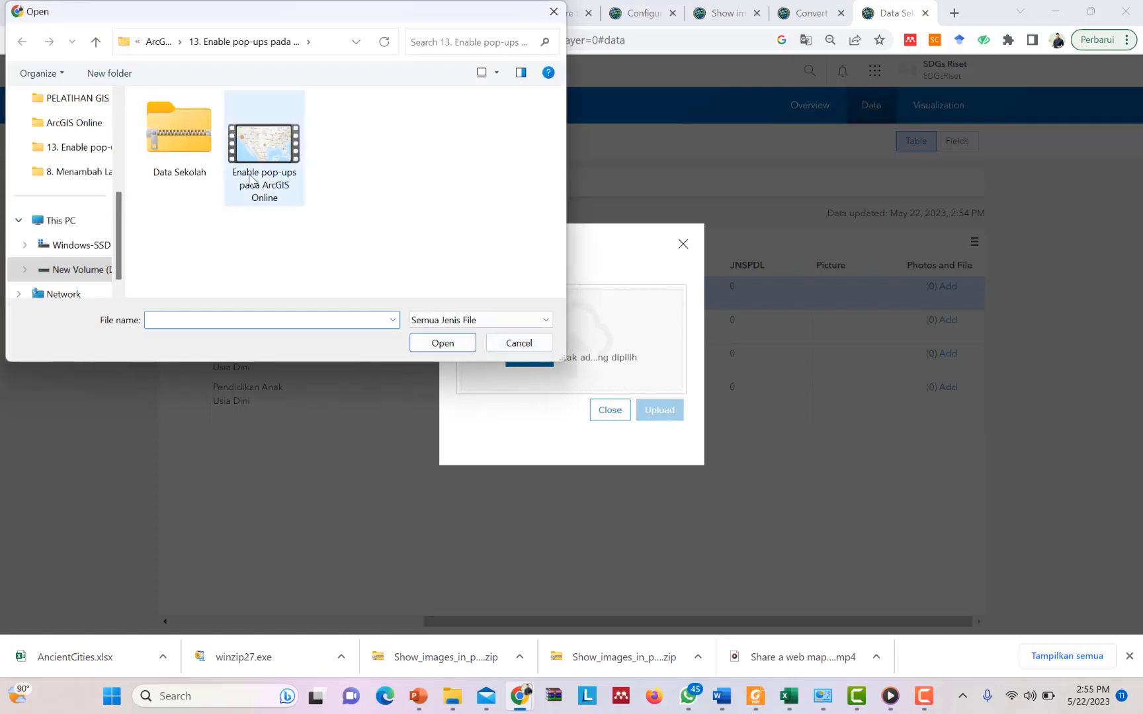
pyautogui.click(158, 47)
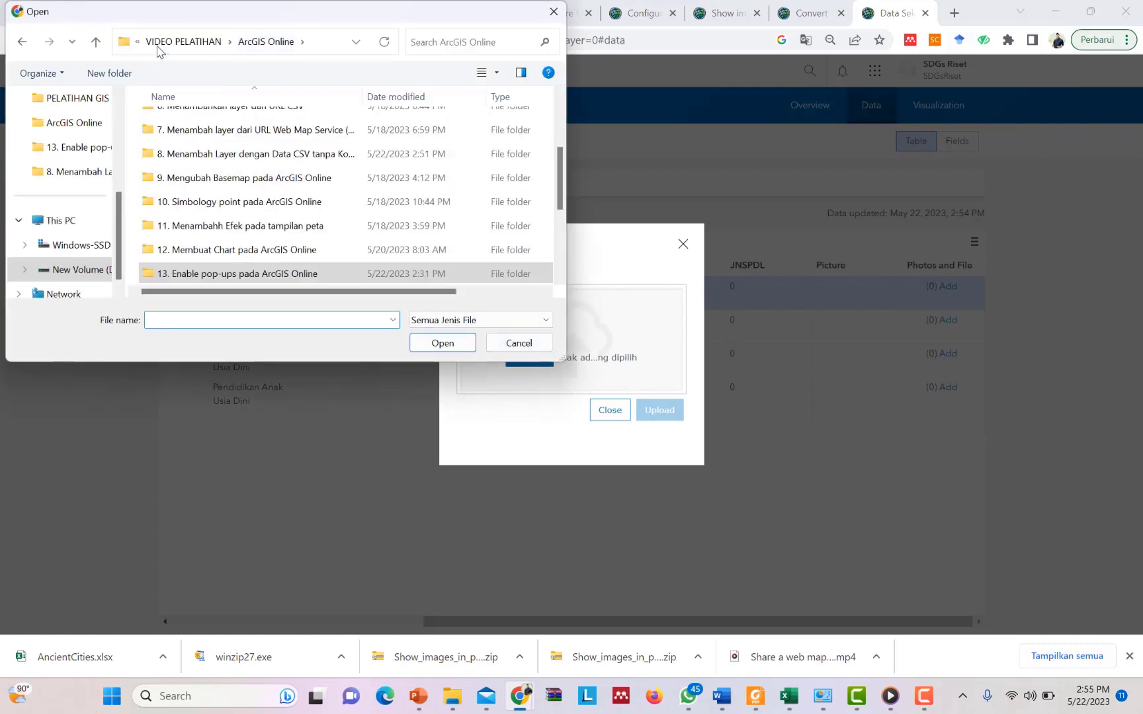
pyautogui.scroll(5, 93, 137)
pyautogui.click(68, 147)
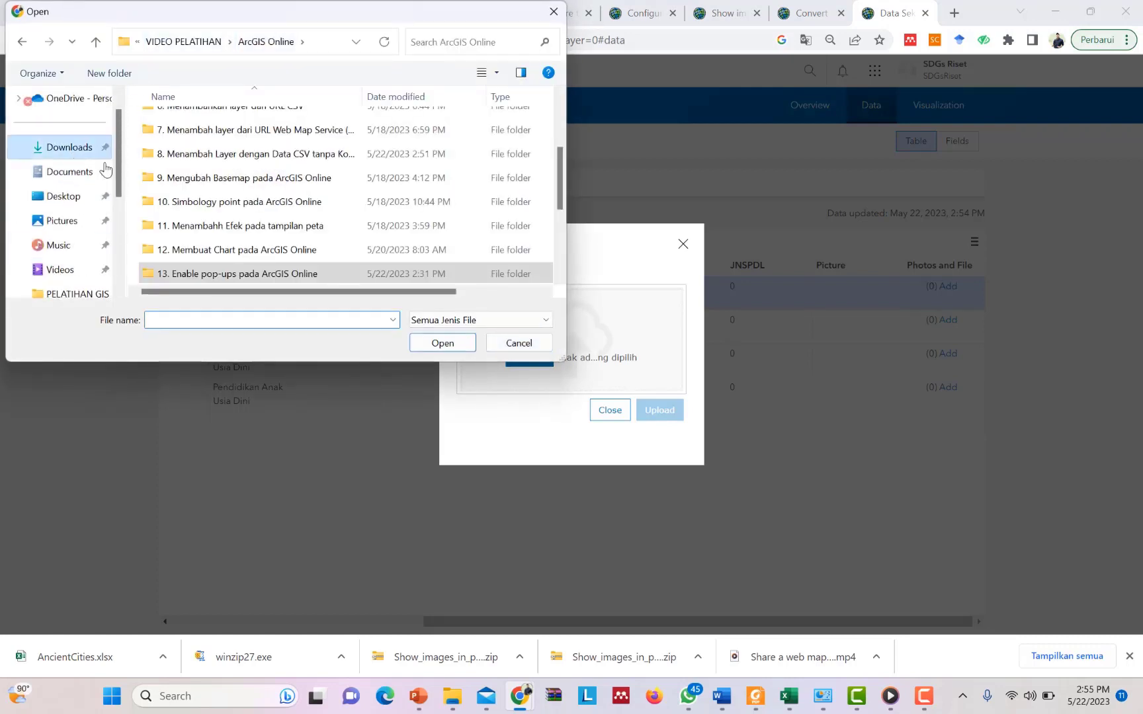
pyautogui.scroll(-15, 301, 229)
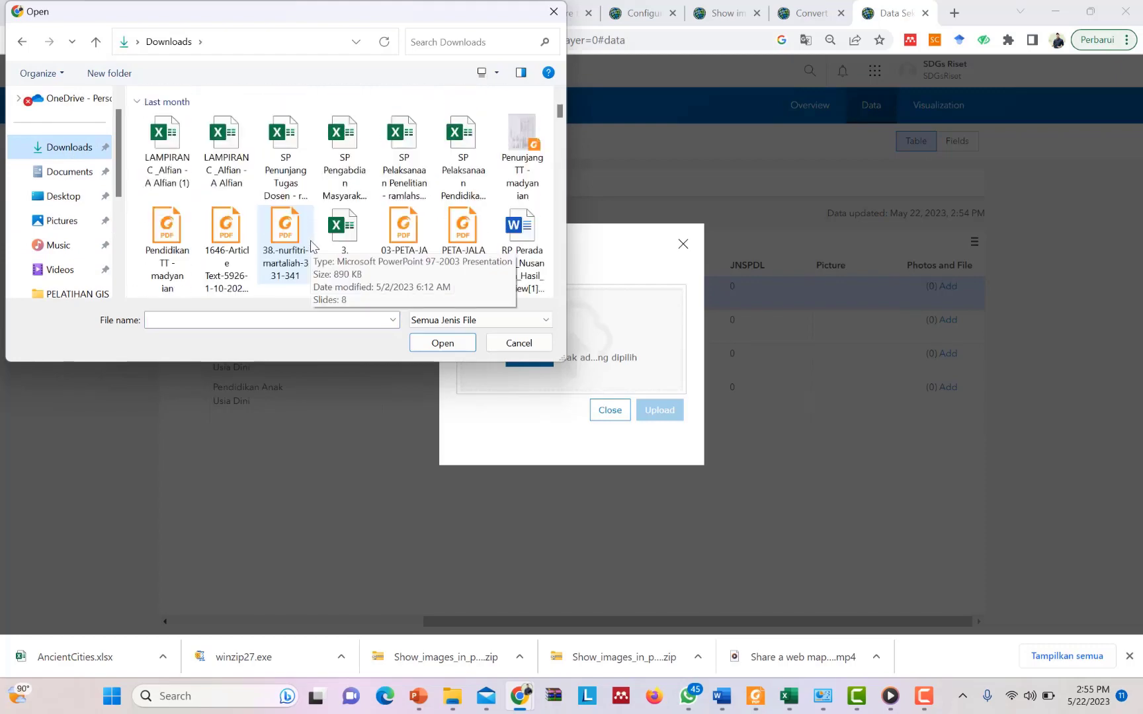
pyautogui.scroll(-5, 311, 246)
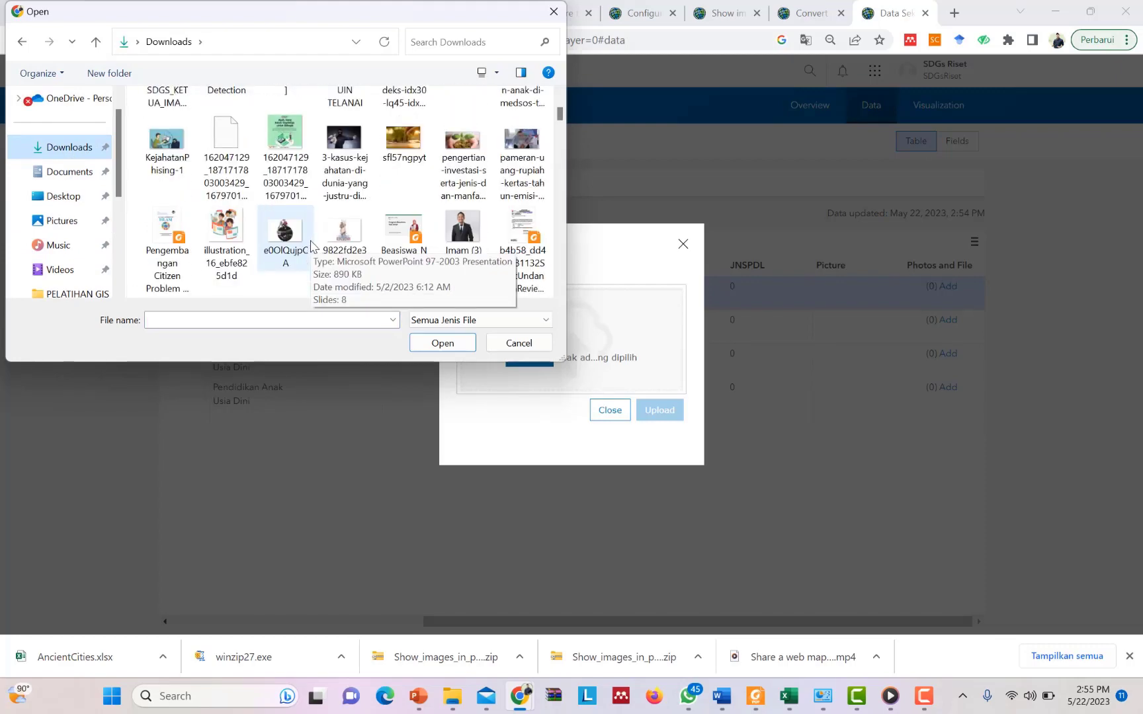
pyautogui.scroll(-10, 311, 246)
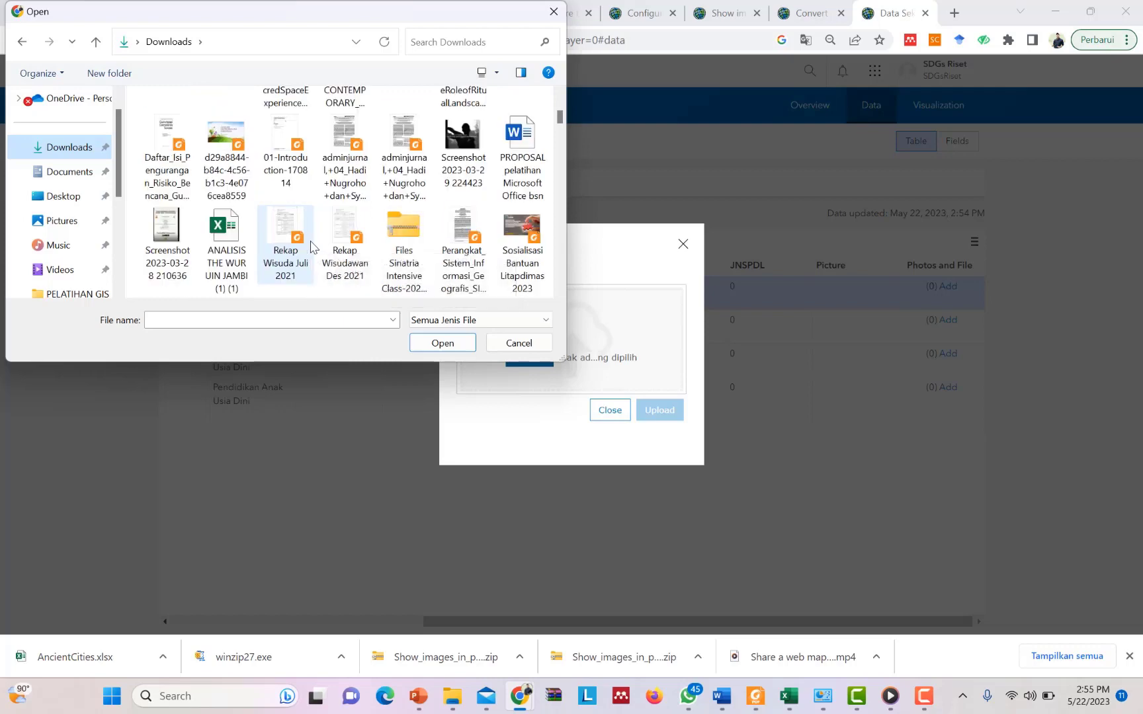
pyautogui.scroll(-10, 311, 246)
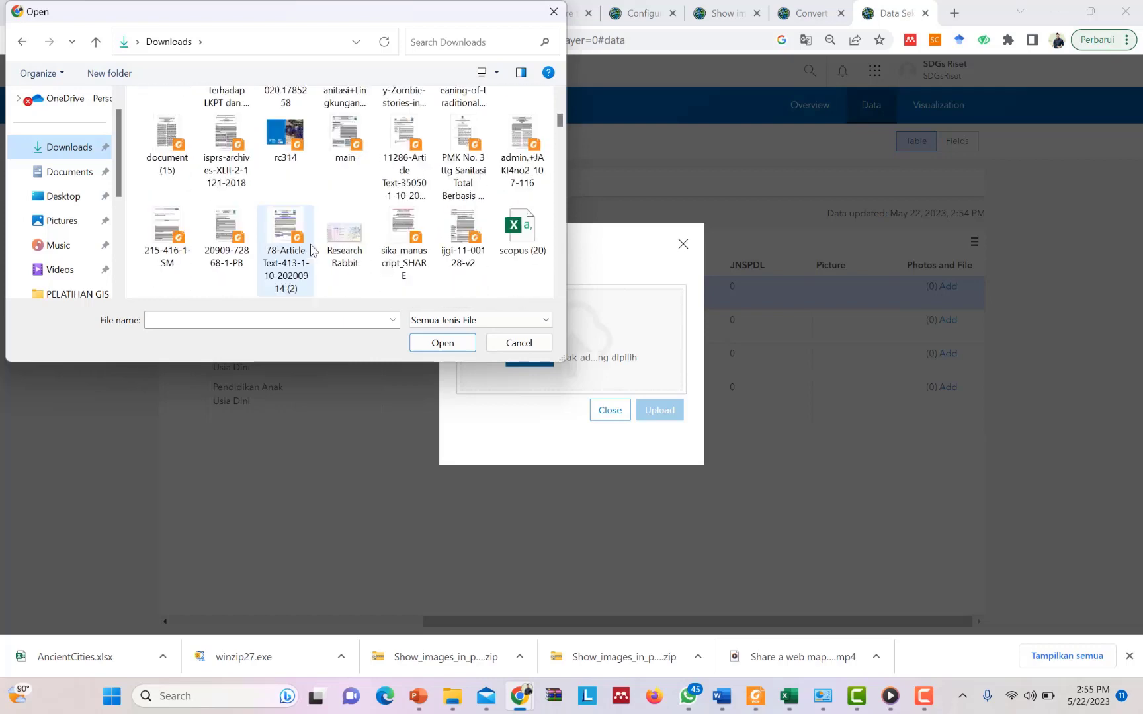
pyautogui.scroll(-10, 311, 249)
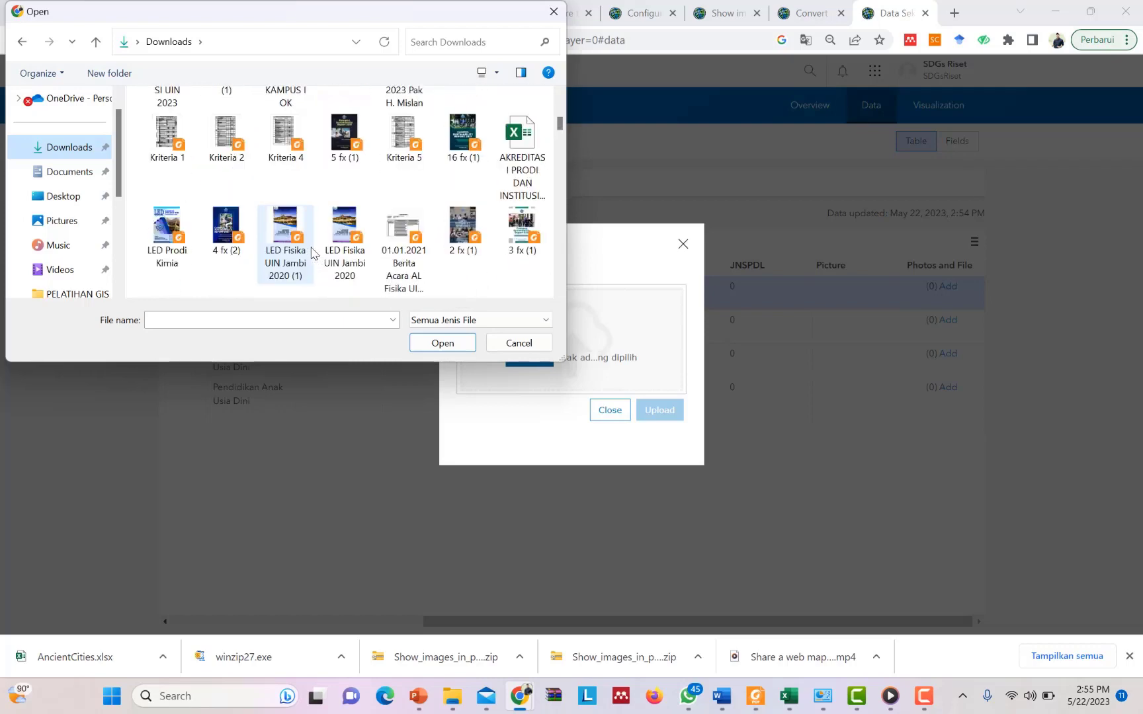
pyautogui.scroll(-10, 313, 253)
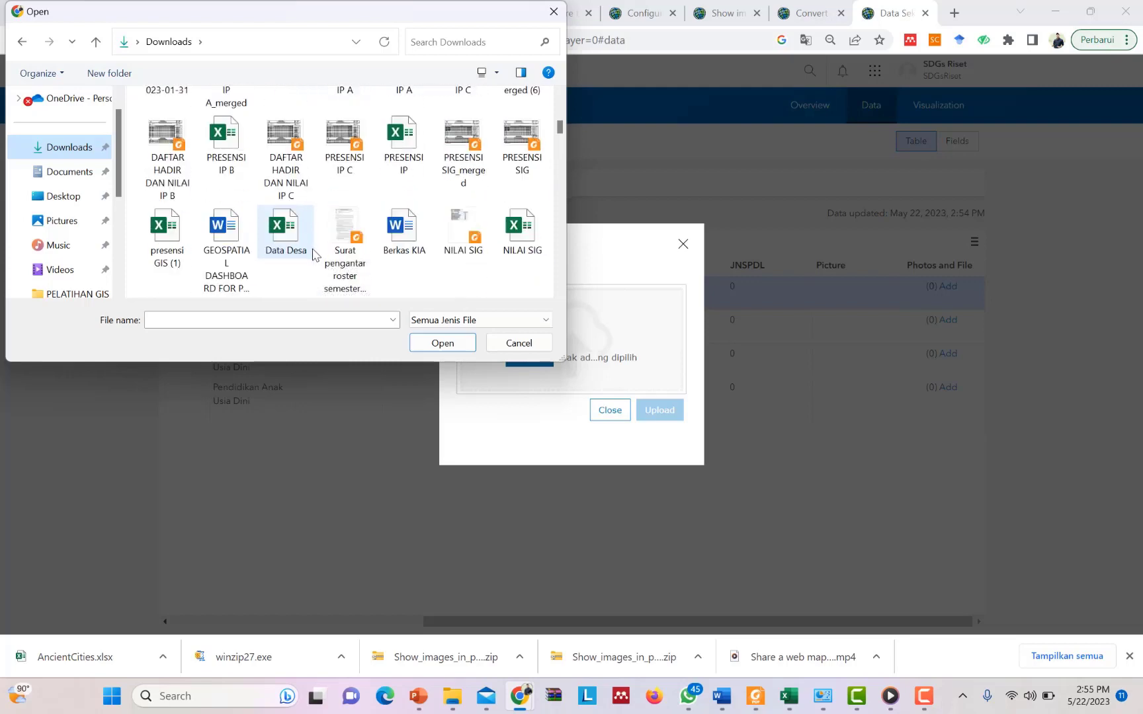
pyautogui.scroll(-10, 315, 255)
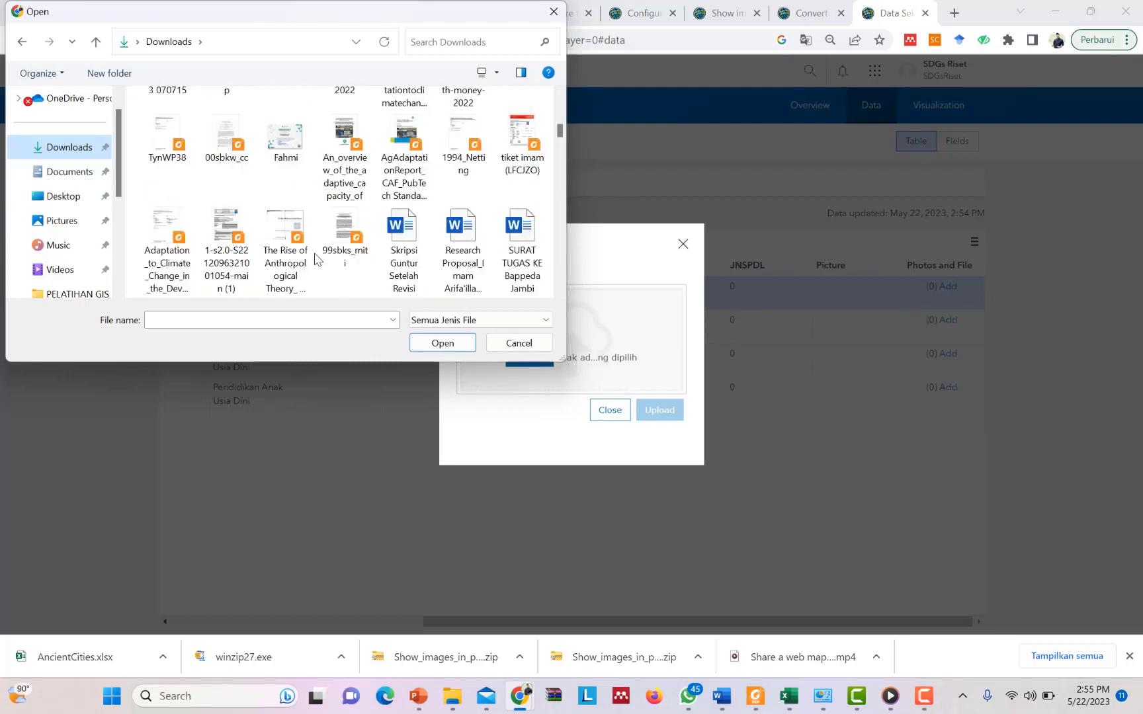
pyautogui.scroll(-3, 315, 257)
pyautogui.scroll(-10, 315, 260)
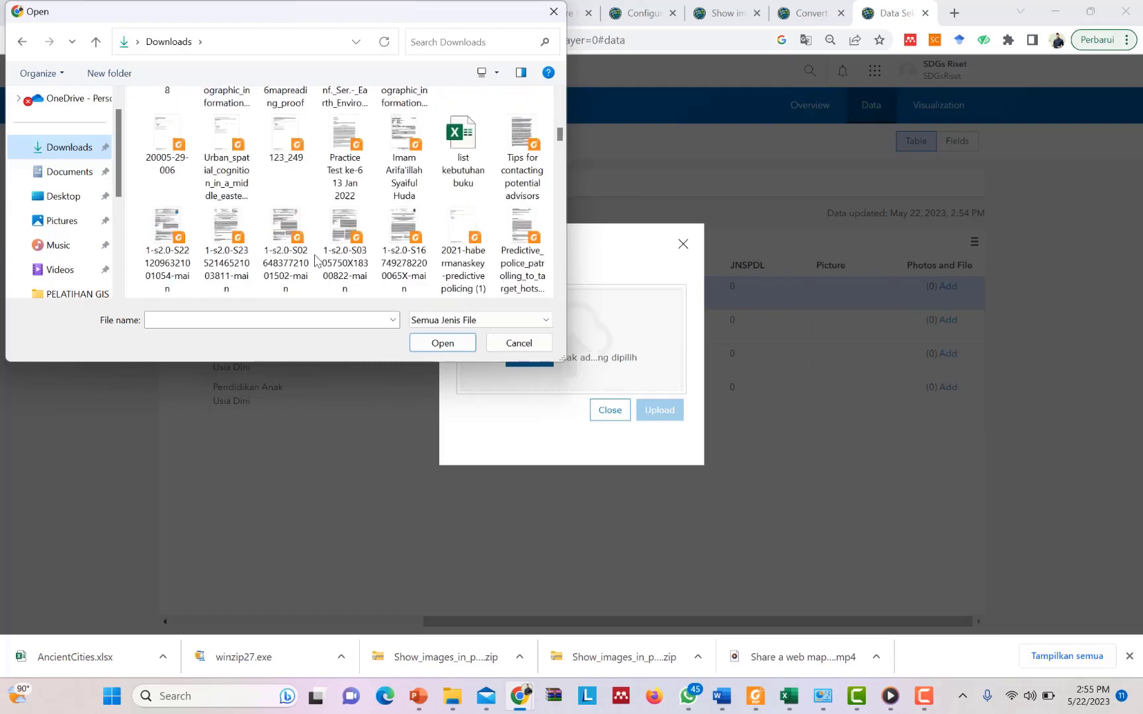
pyautogui.scroll(-10, 315, 260)
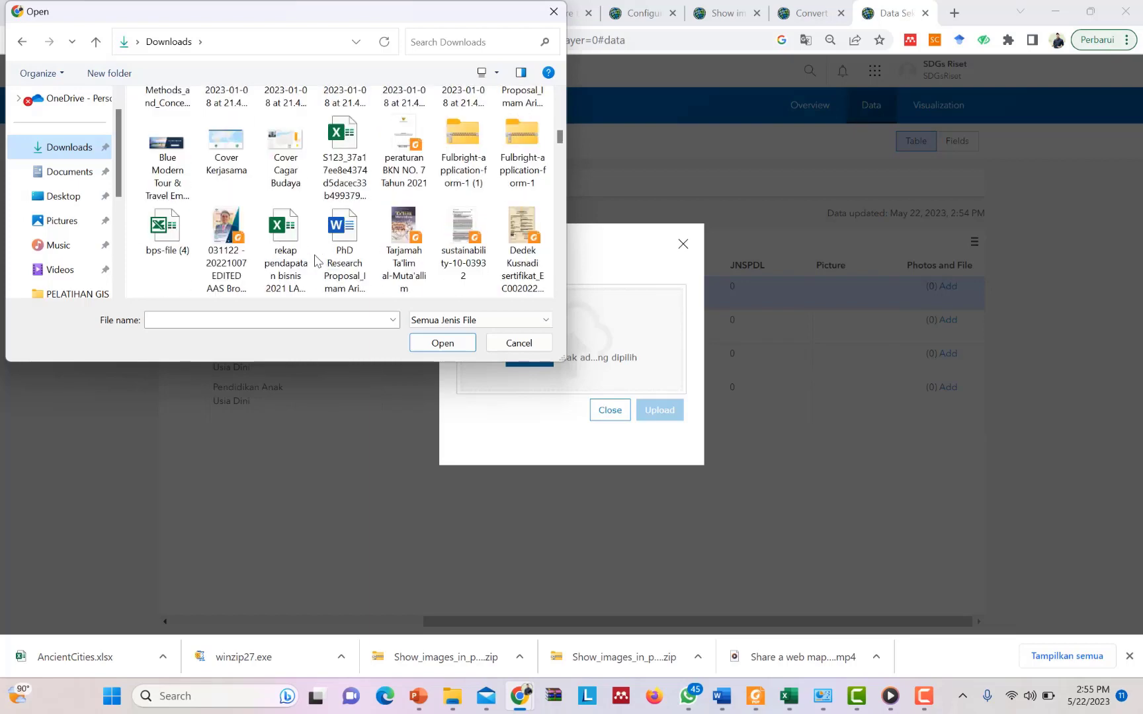
pyautogui.click(284, 122)
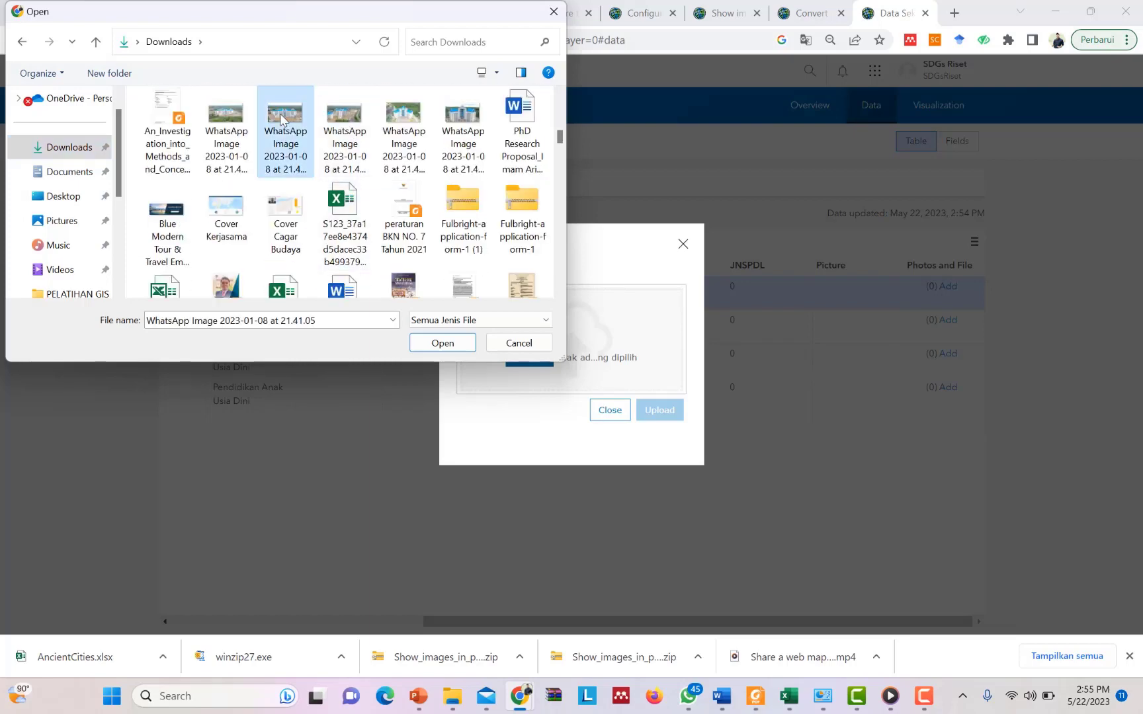
pyautogui.click(440, 345)
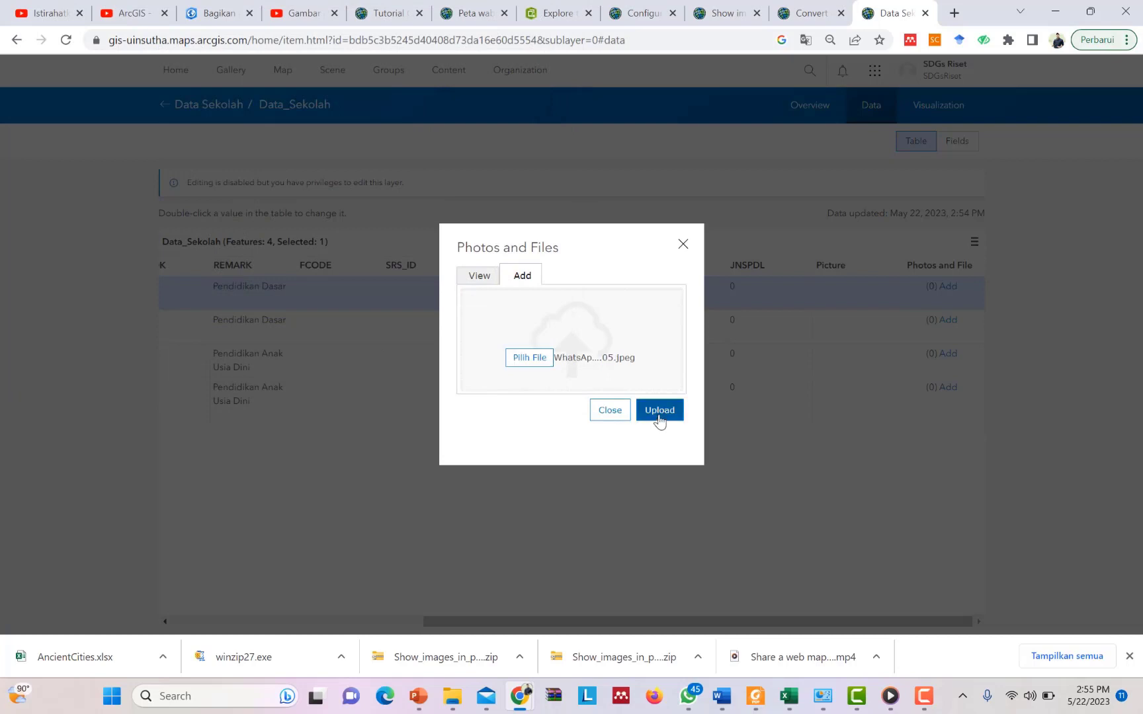
pyautogui.click(659, 412)
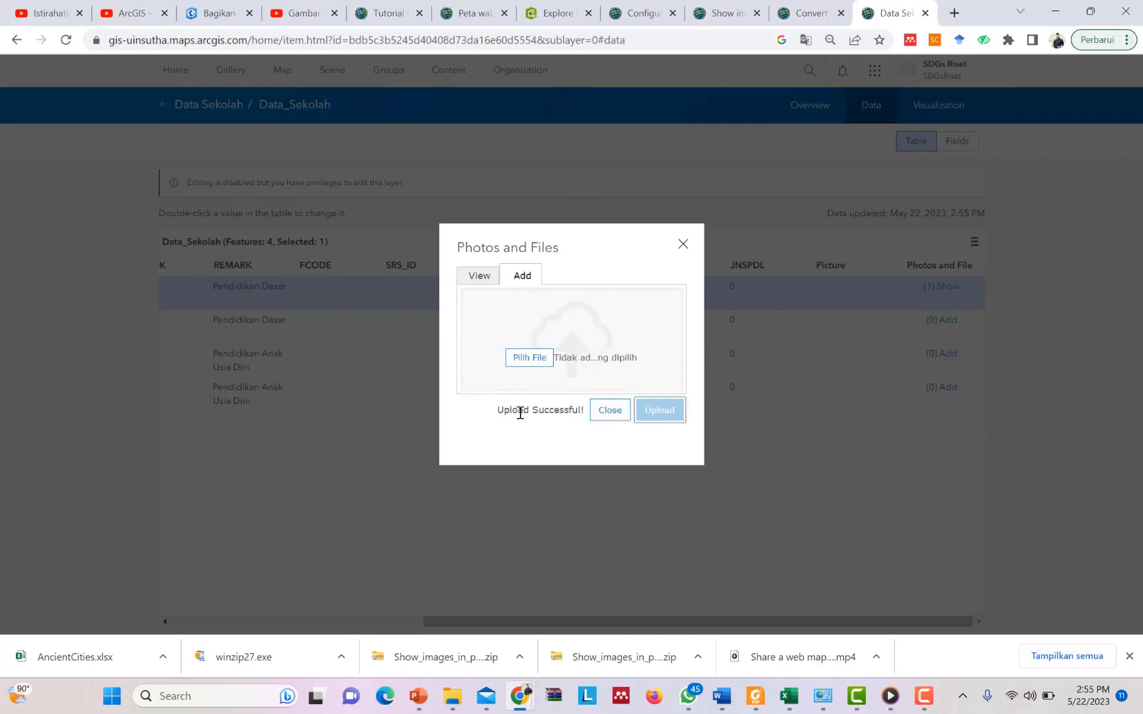
pyautogui.click(607, 416)
# - Attach the image Landskap-gunung-merbabu-1024x768-1 from the Downloads folder to the second record of the Data_Sekolah table
pyautogui.click(946, 322)
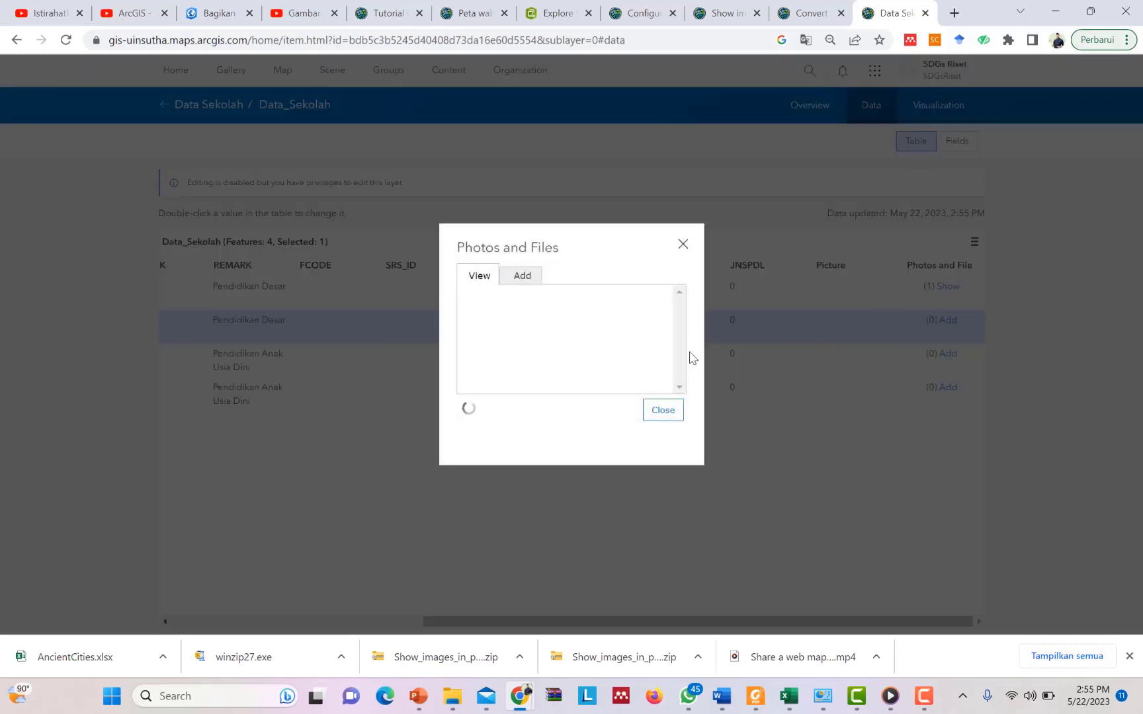
pyautogui.click(516, 358)
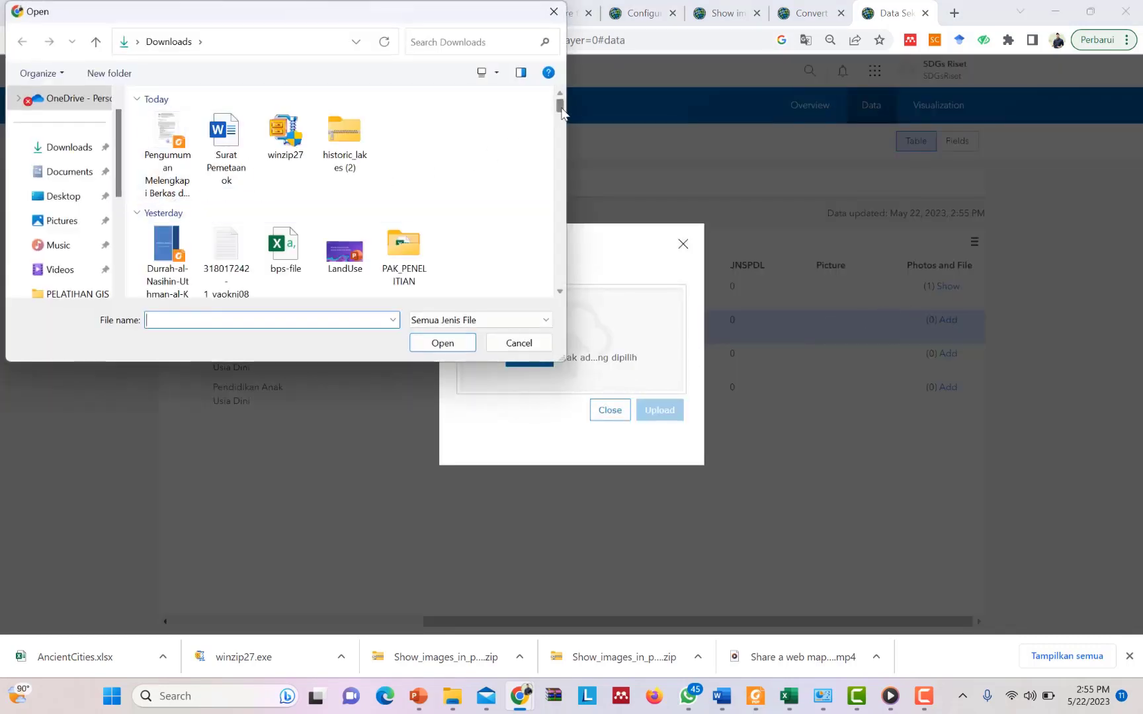
pyautogui.moveTo(560, 108); pyautogui.dragTo(560, 205)
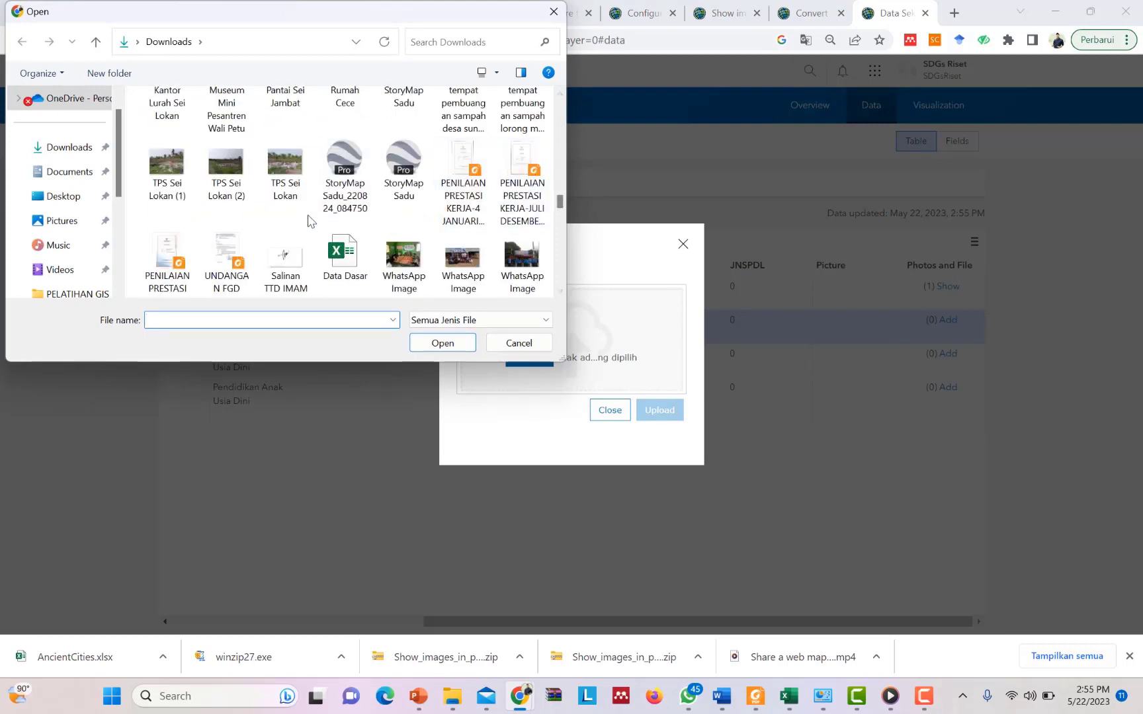
pyautogui.scroll(5, 330, 225)
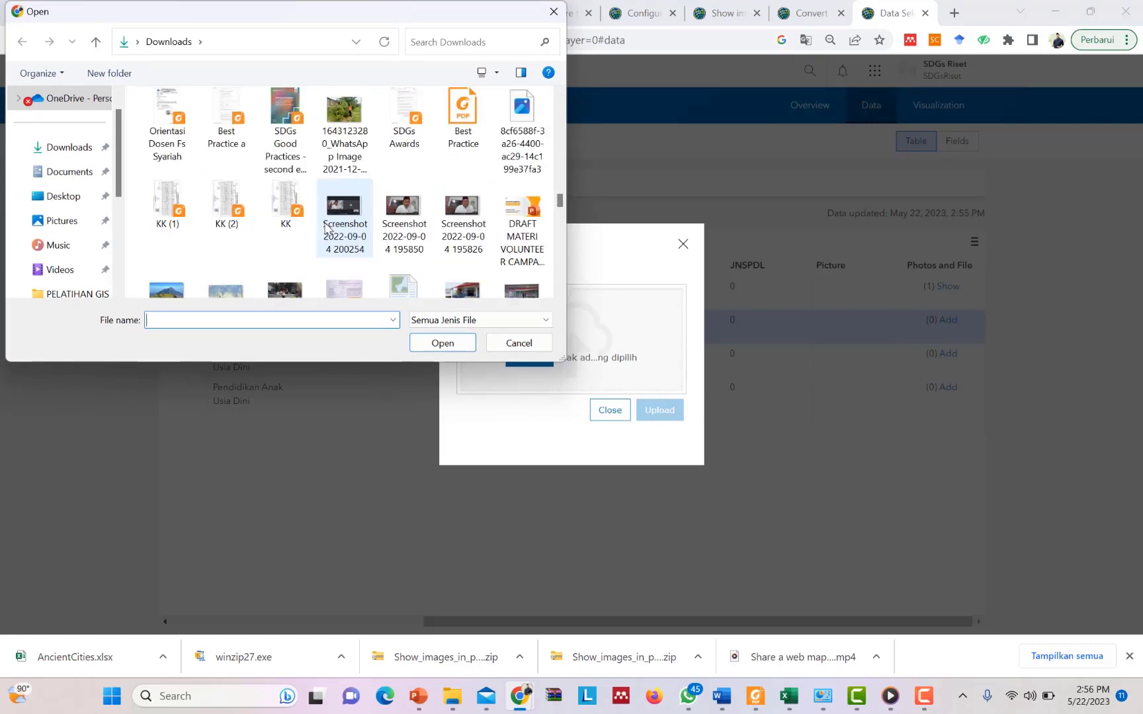
pyautogui.scroll(-1, 328, 228)
pyautogui.click(186, 236)
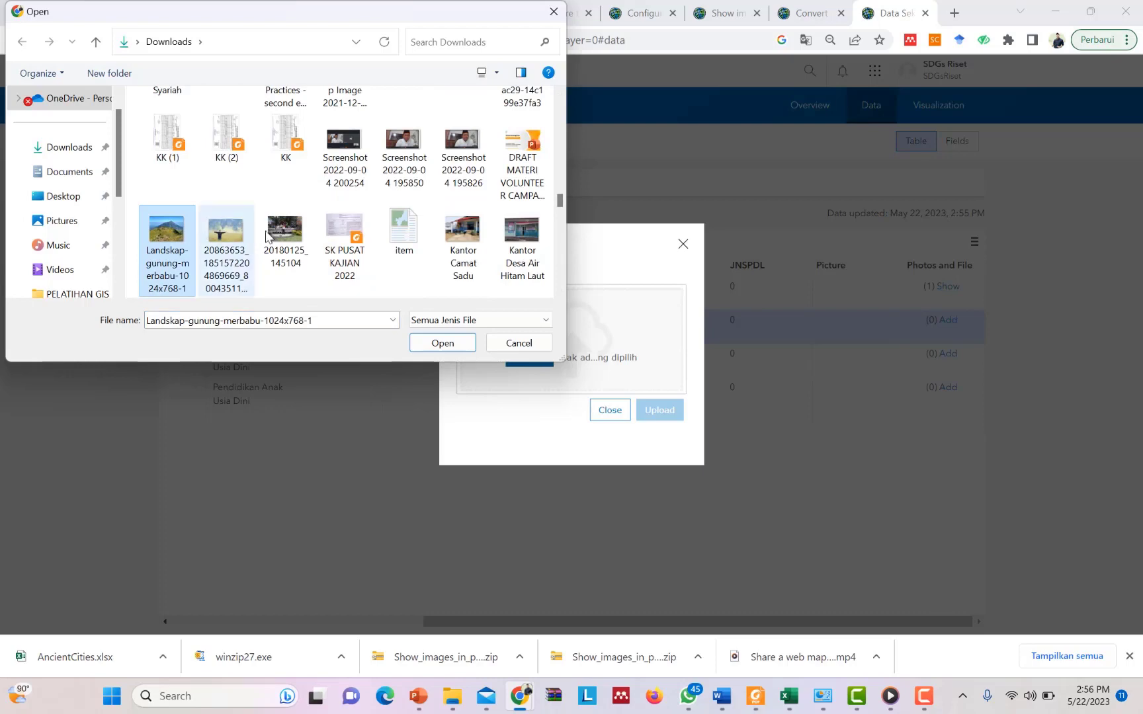
pyautogui.click(461, 338)
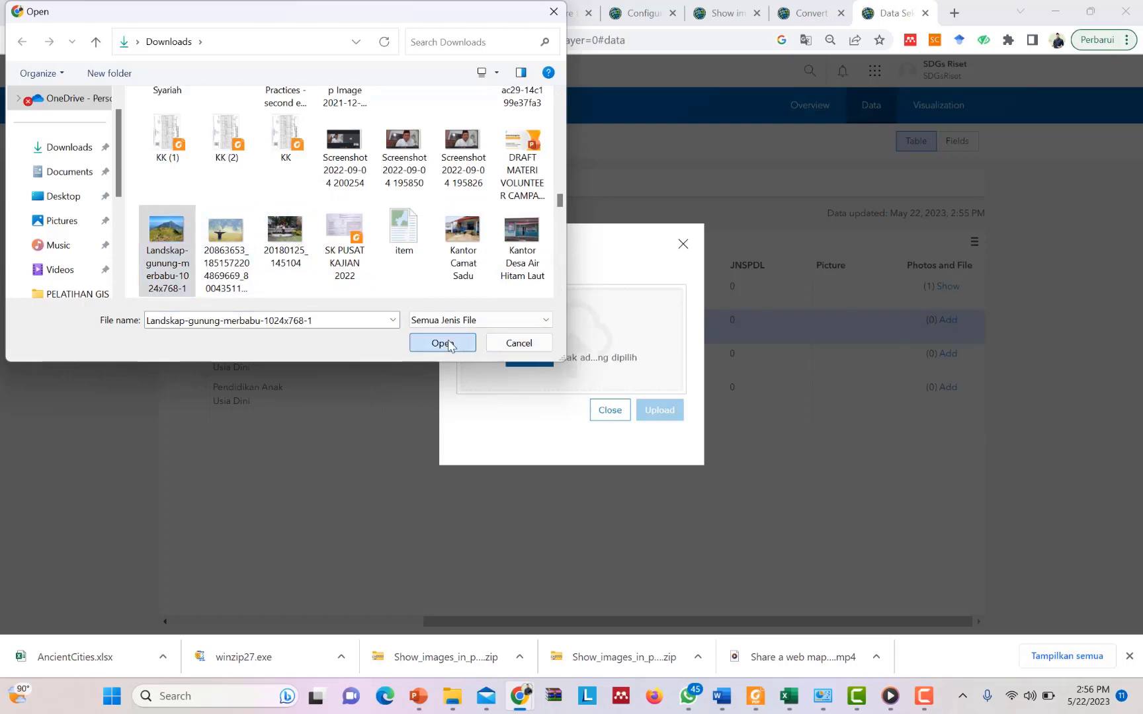
pyautogui.click(658, 413)
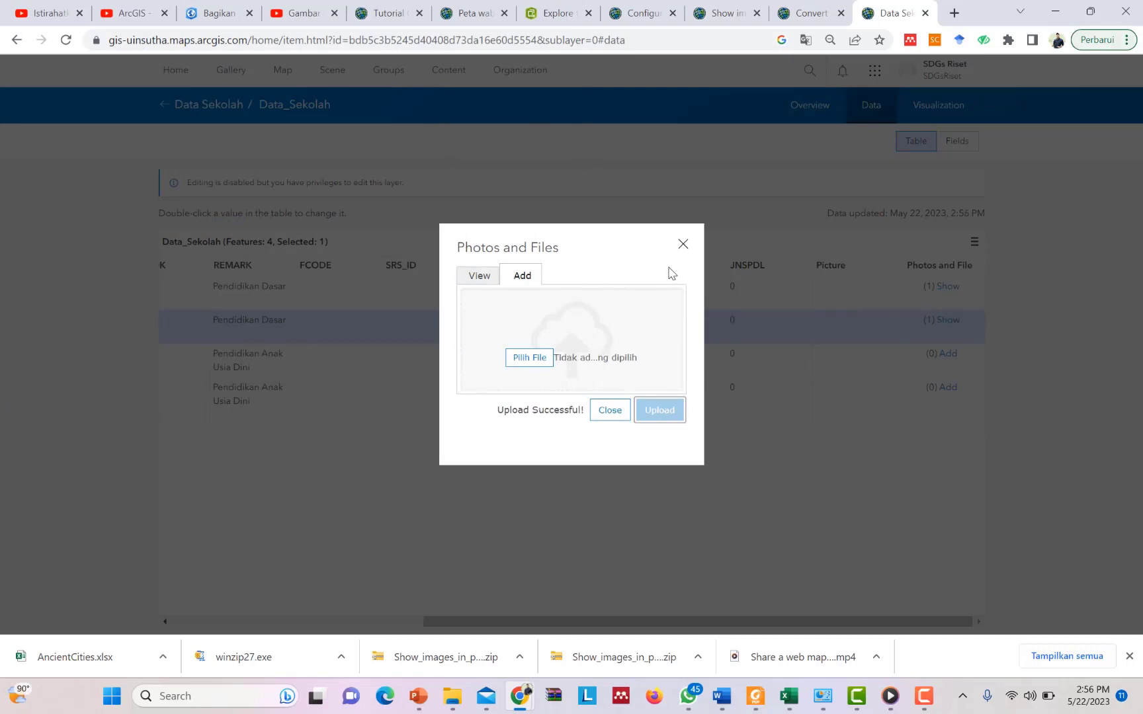
pyautogui.click(683, 246)
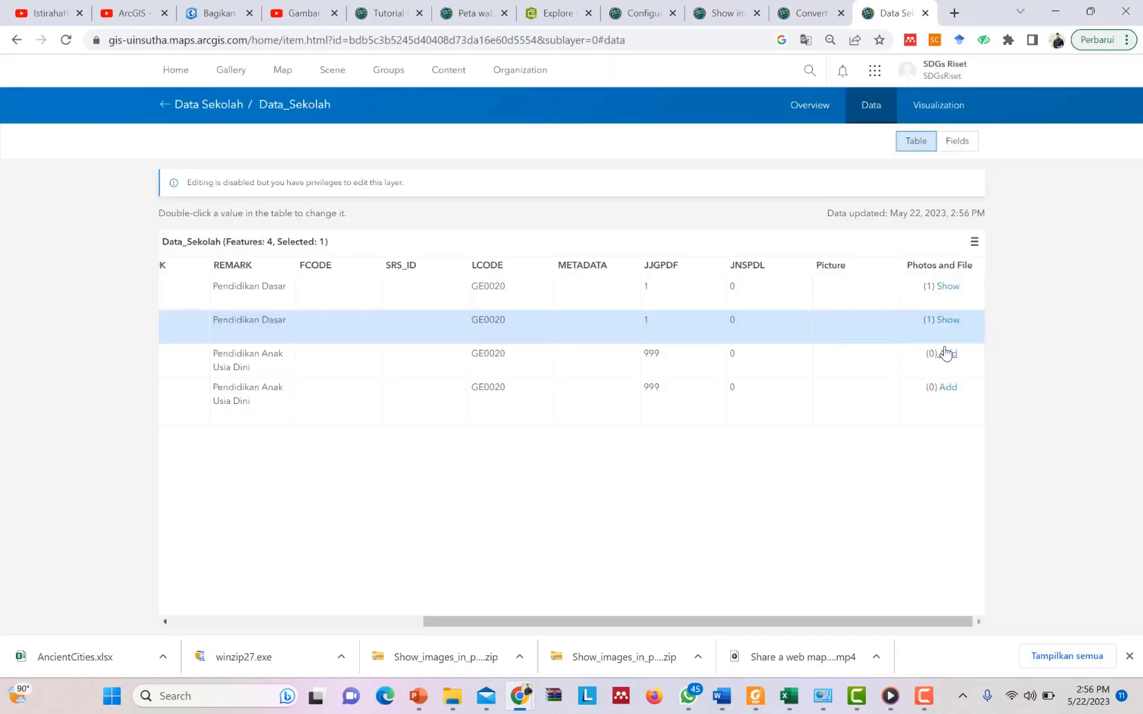
# - Attach the image whose name starts with "3-kasus-kejahatan-di-dunia" from the Downloads folder to the third record
pyautogui.click(945, 353)
pyautogui.click(520, 278)
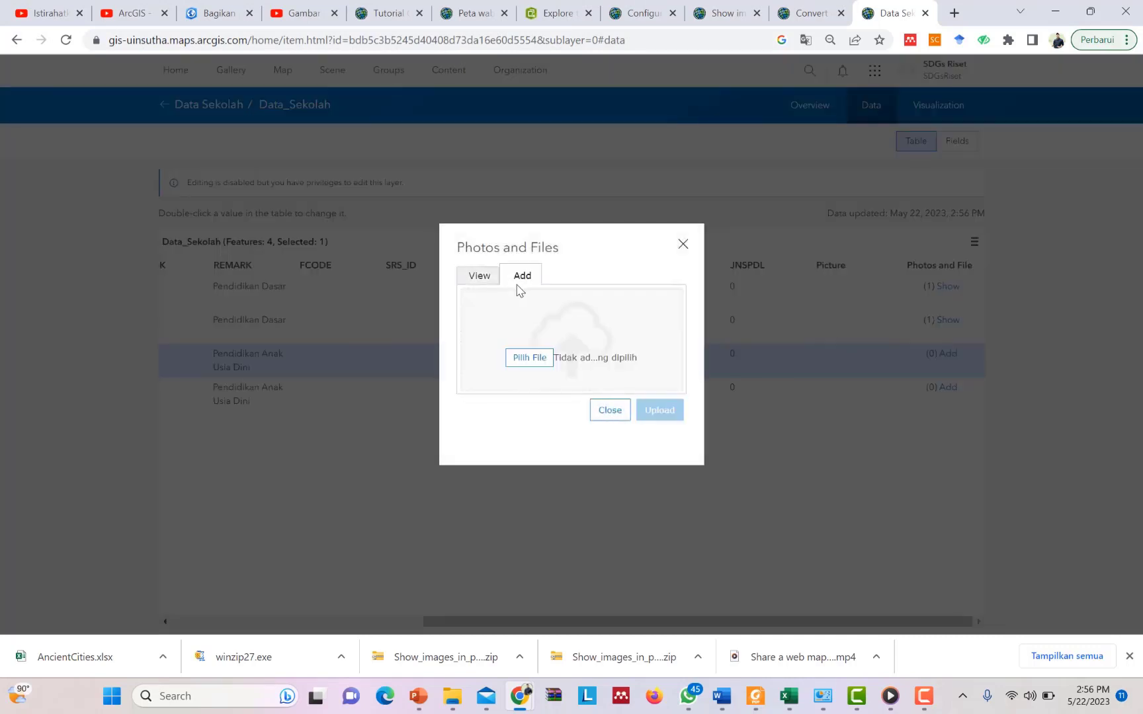
pyautogui.click(529, 357)
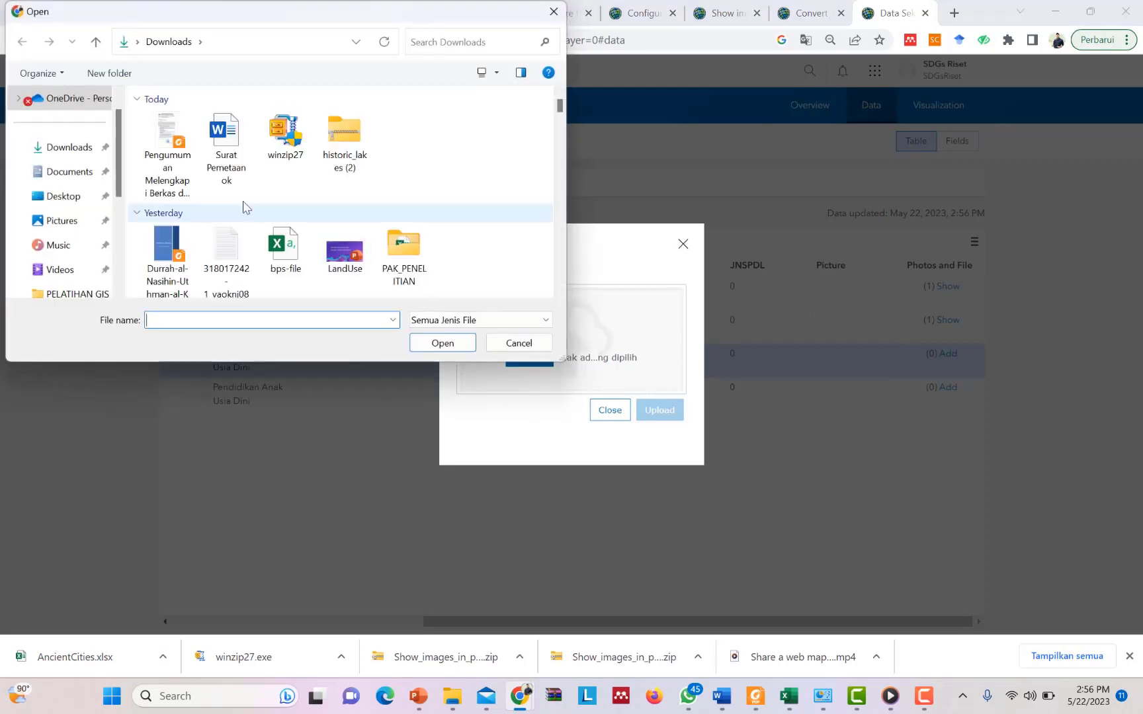
pyautogui.scroll(-10, 466, 195)
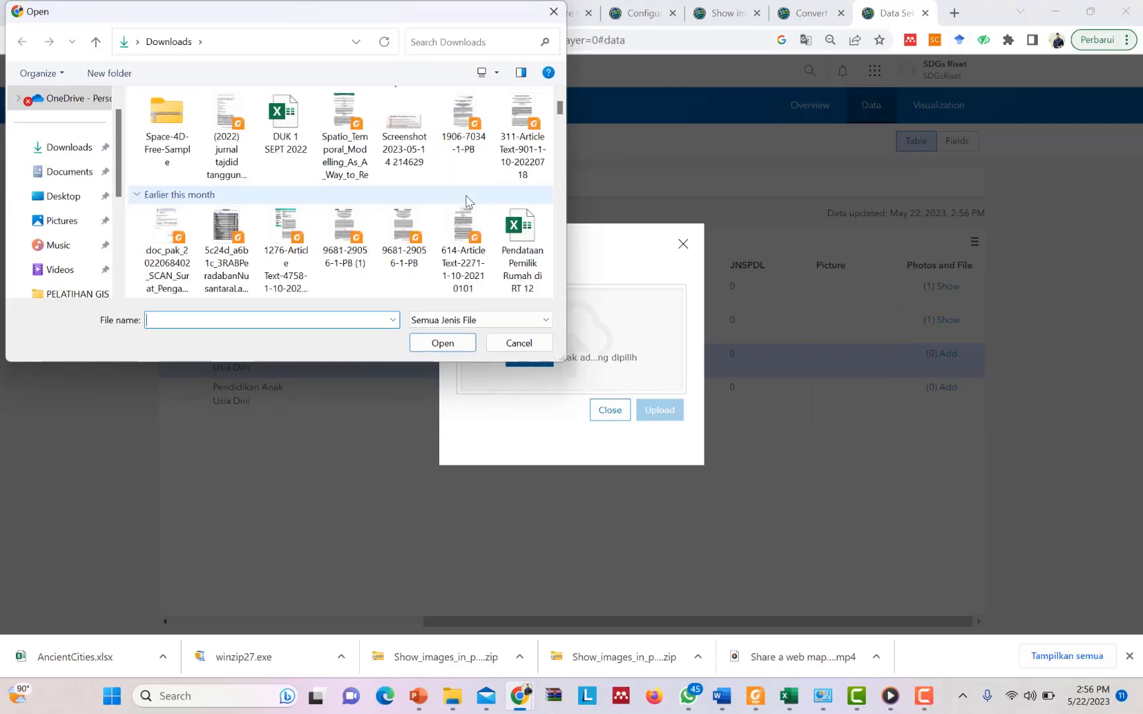
pyautogui.scroll(-3, 466, 210)
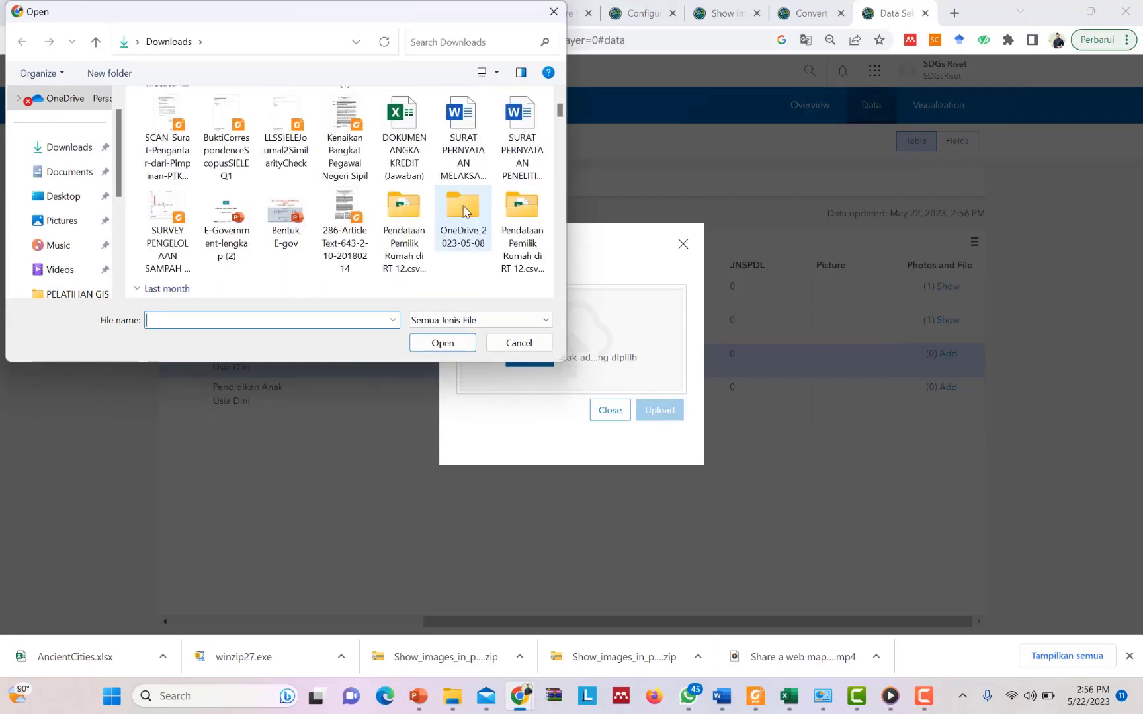
pyautogui.scroll(-5, 463, 213)
pyautogui.scroll(-5, 338, 224)
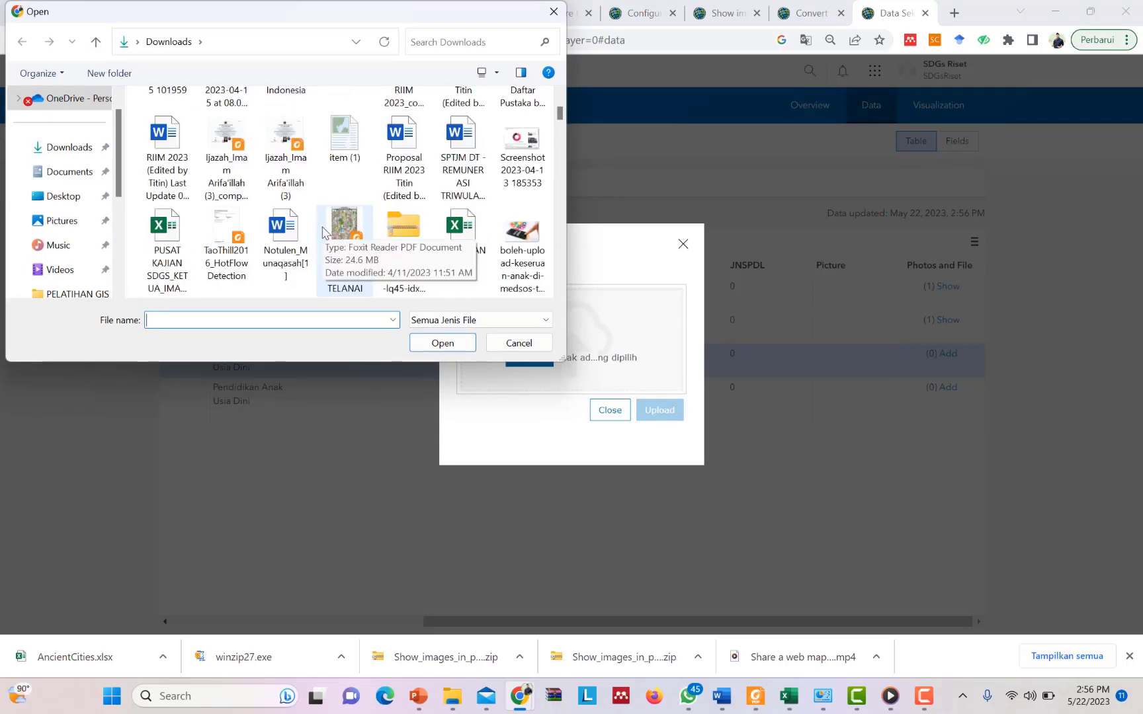
pyautogui.scroll(-3, 323, 231)
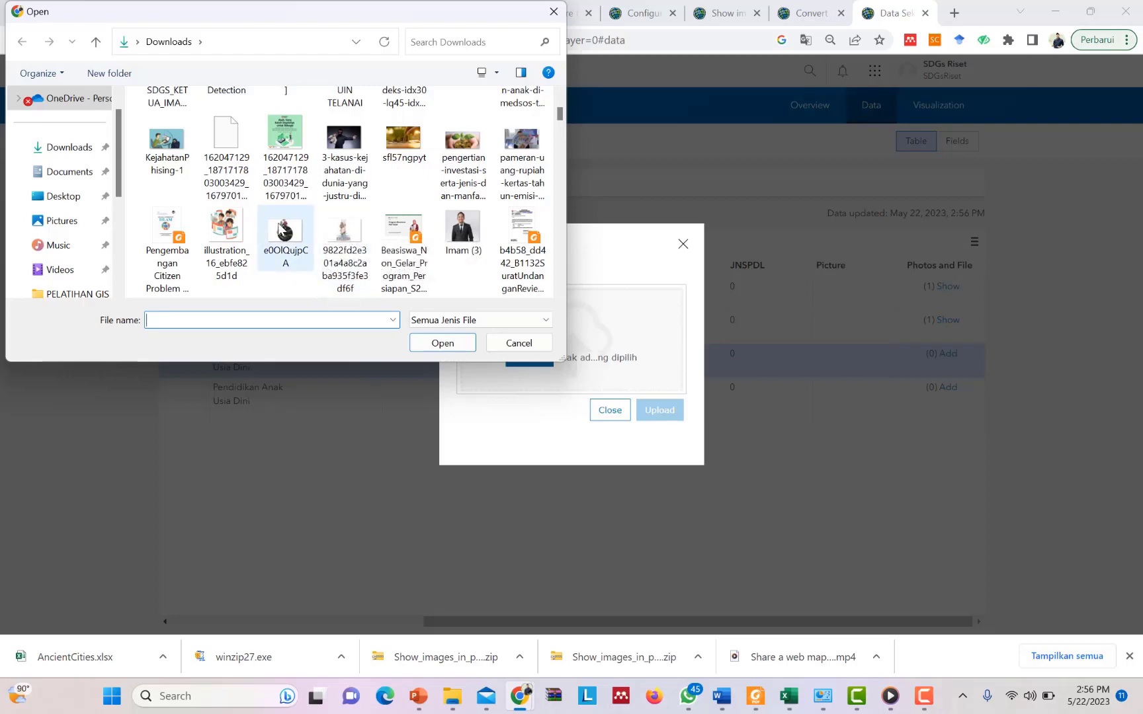
pyautogui.click(345, 152)
pyautogui.click(440, 342)
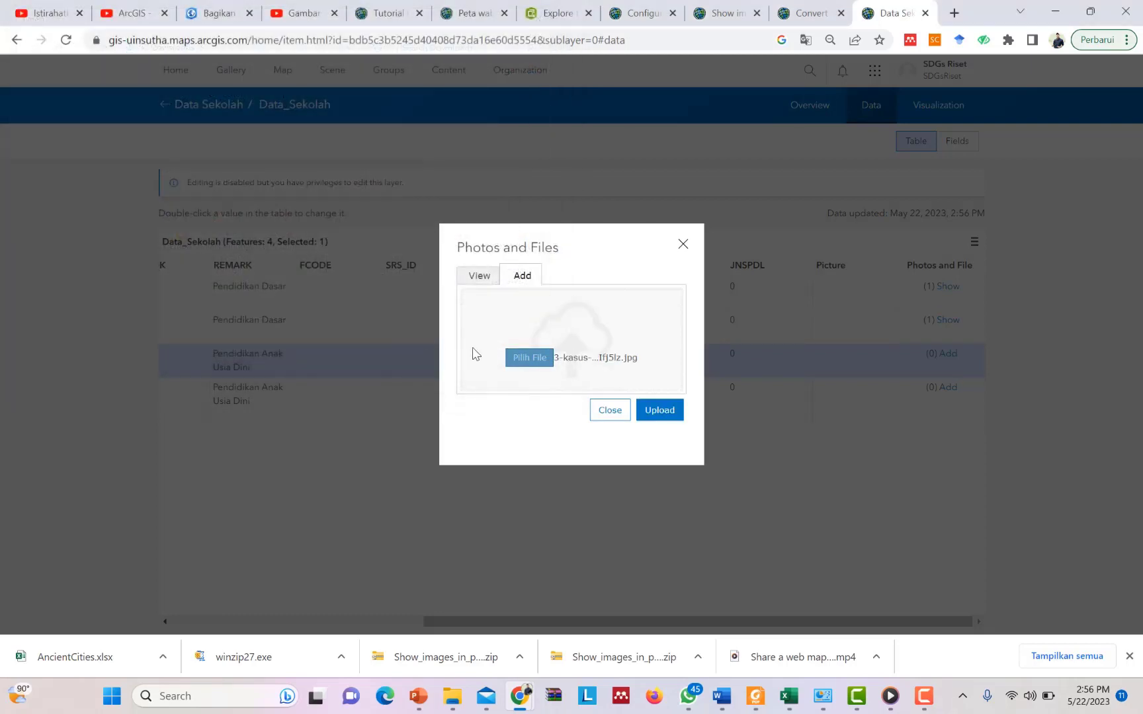
pyautogui.click(653, 415)
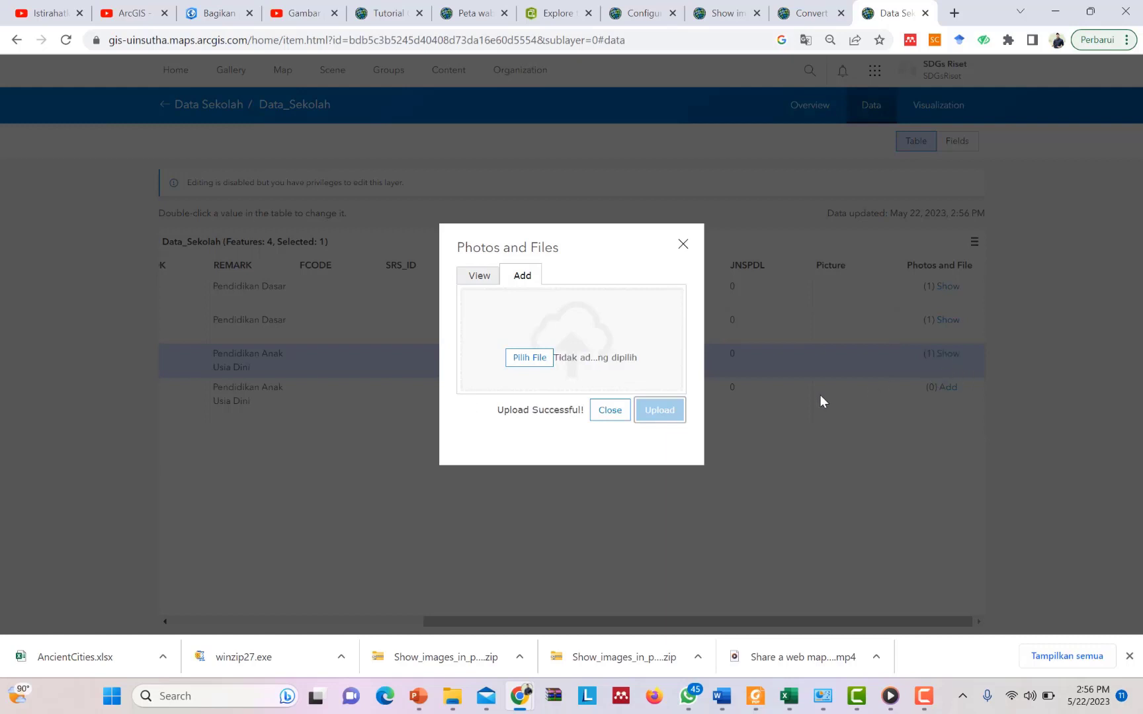
pyautogui.click(610, 410)
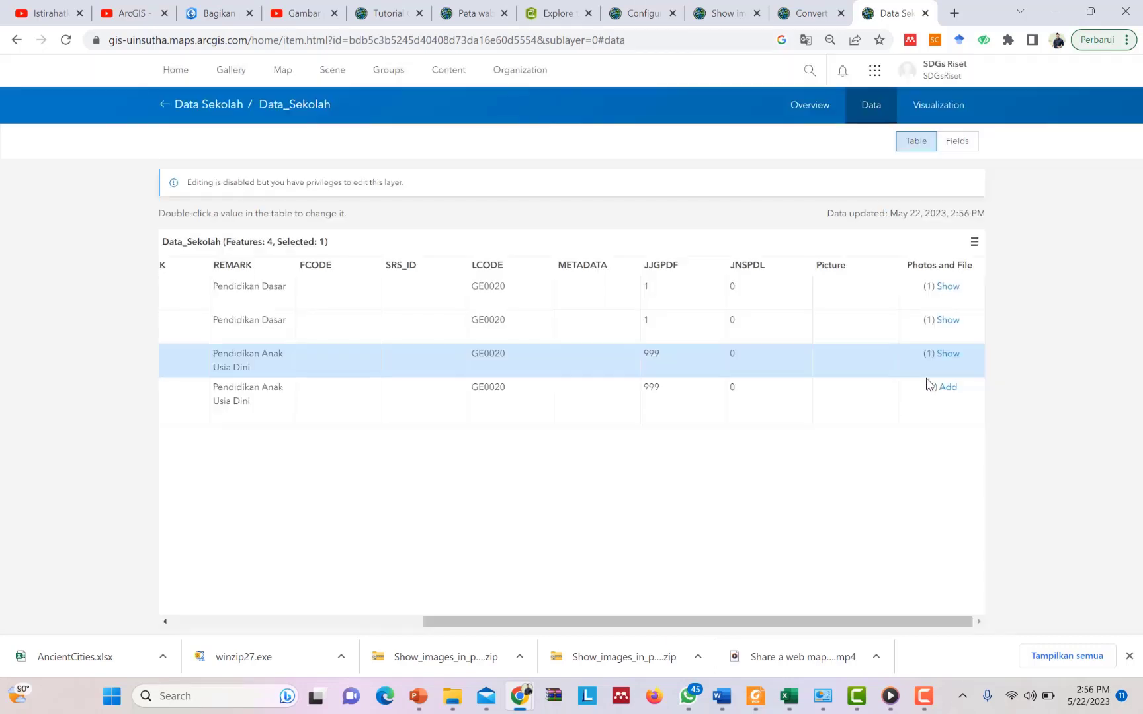
# - Attach the image sfl57ngpyt from the Downloads folder to the fourth record of the Data_Sekolah table
pyautogui.click(942, 388)
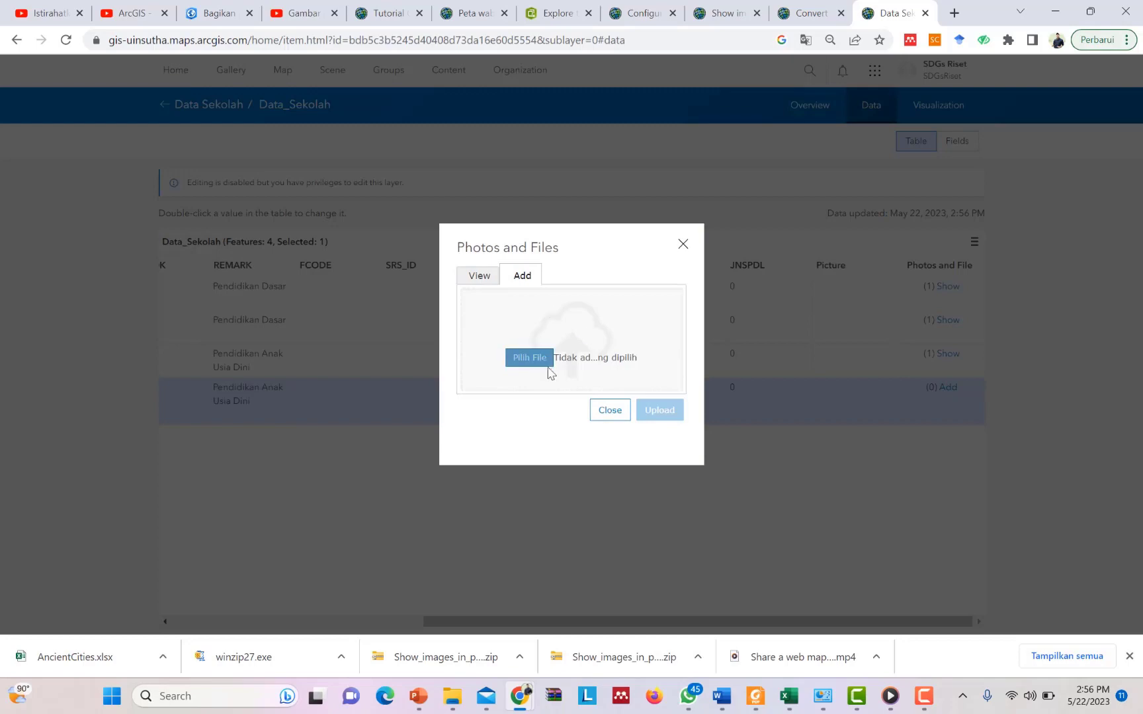
pyautogui.click(539, 366)
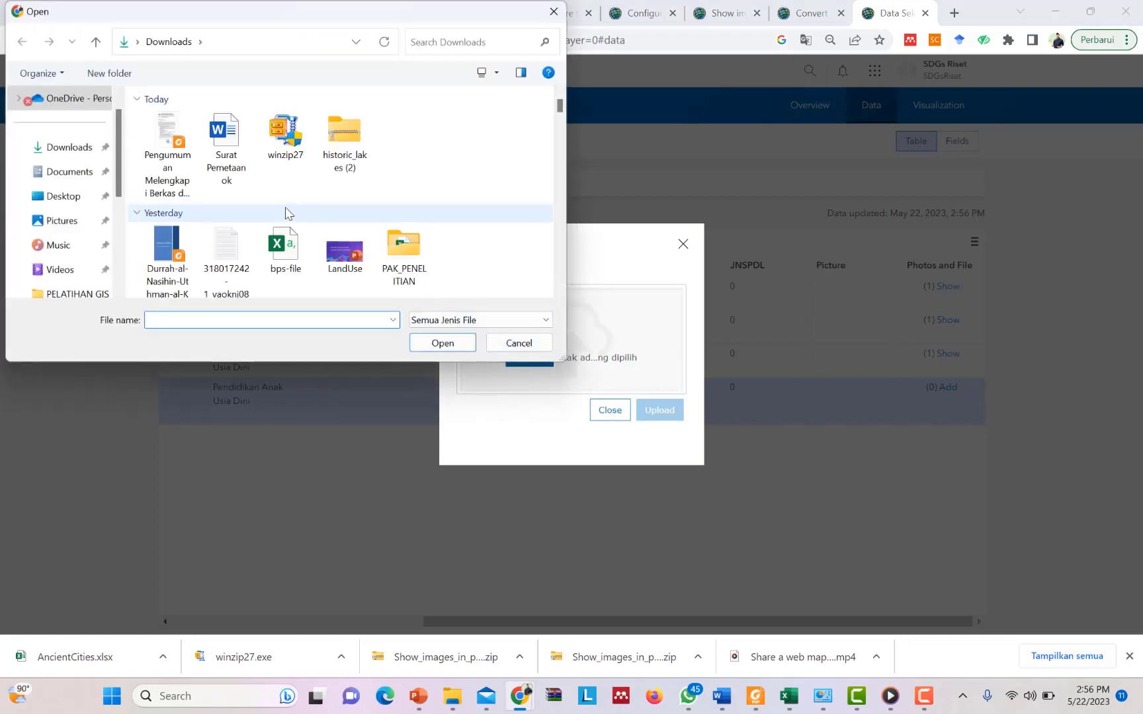
pyautogui.scroll(-10, 284, 209)
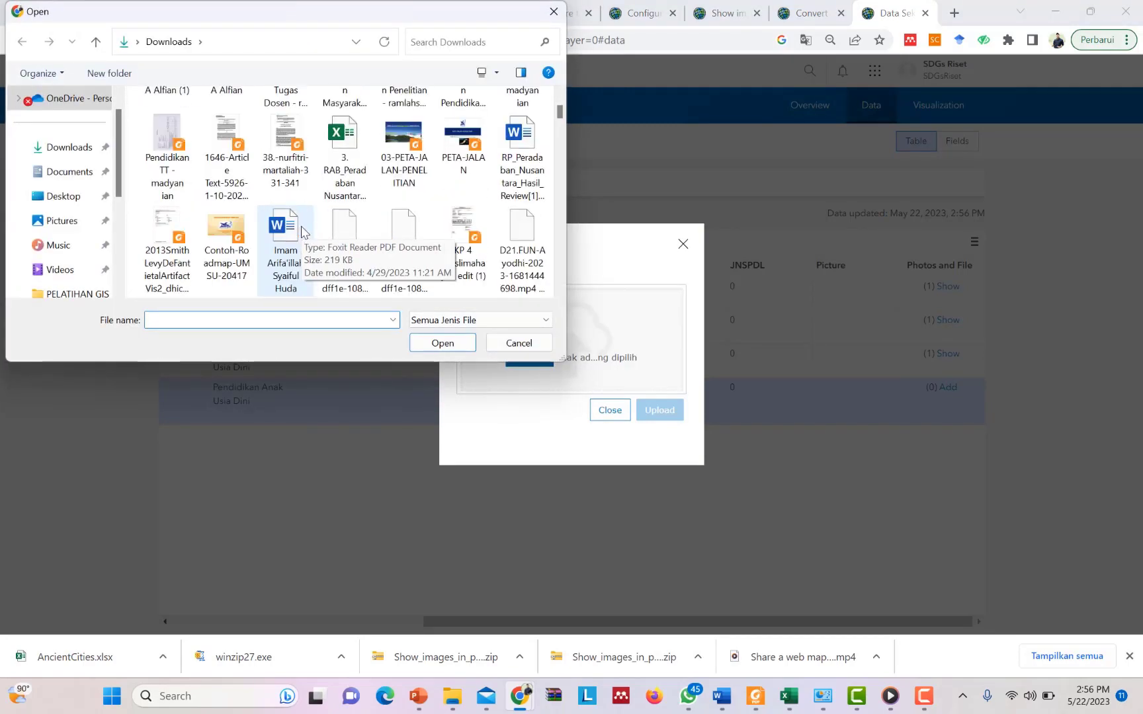
pyautogui.scroll(-3, 303, 236)
pyautogui.scroll(-5, 303, 236)
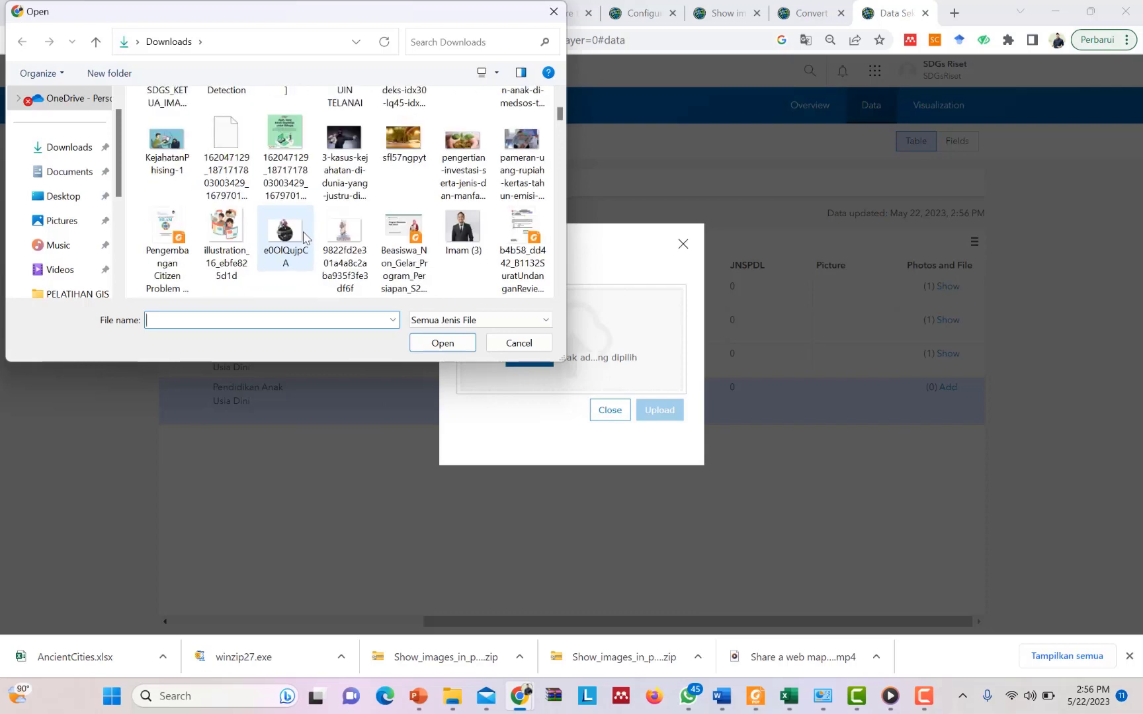
pyautogui.click(403, 142)
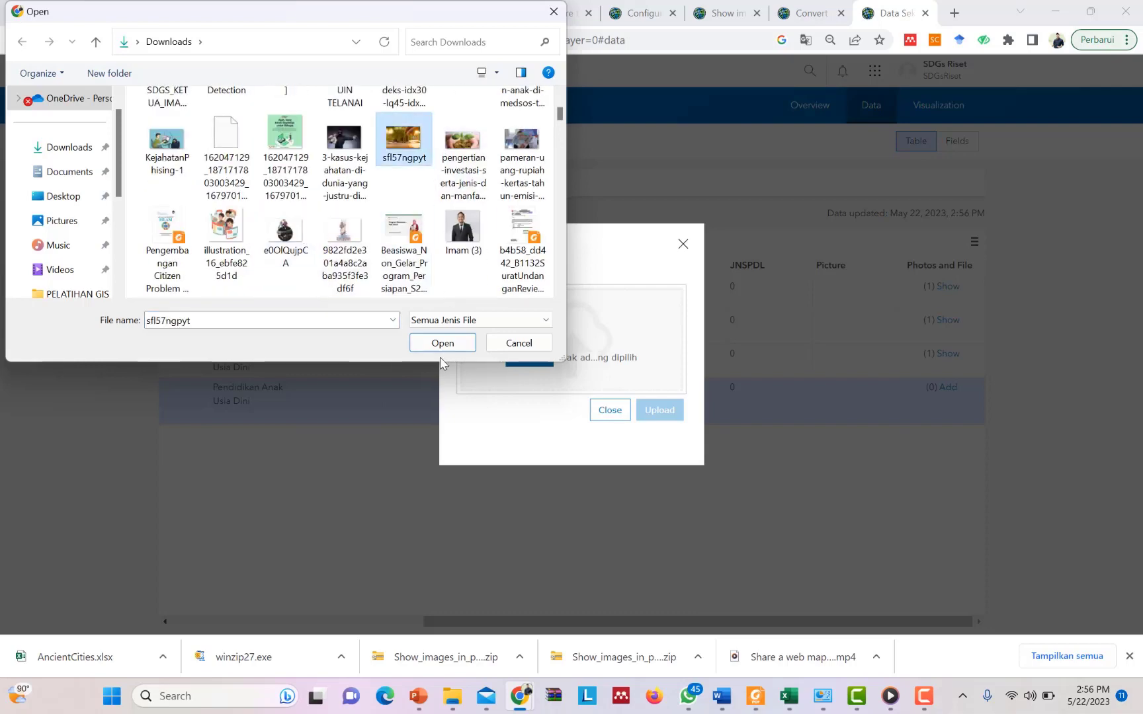
pyautogui.click(442, 344)
pyautogui.click(660, 413)
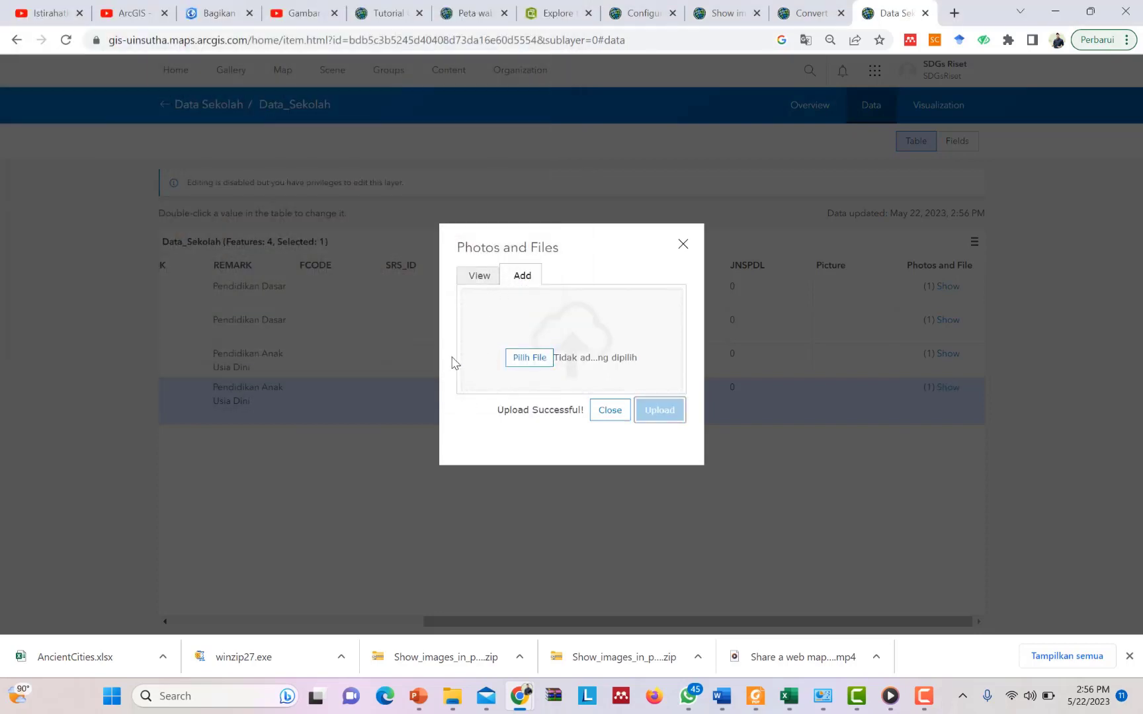
pyautogui.click(609, 411)
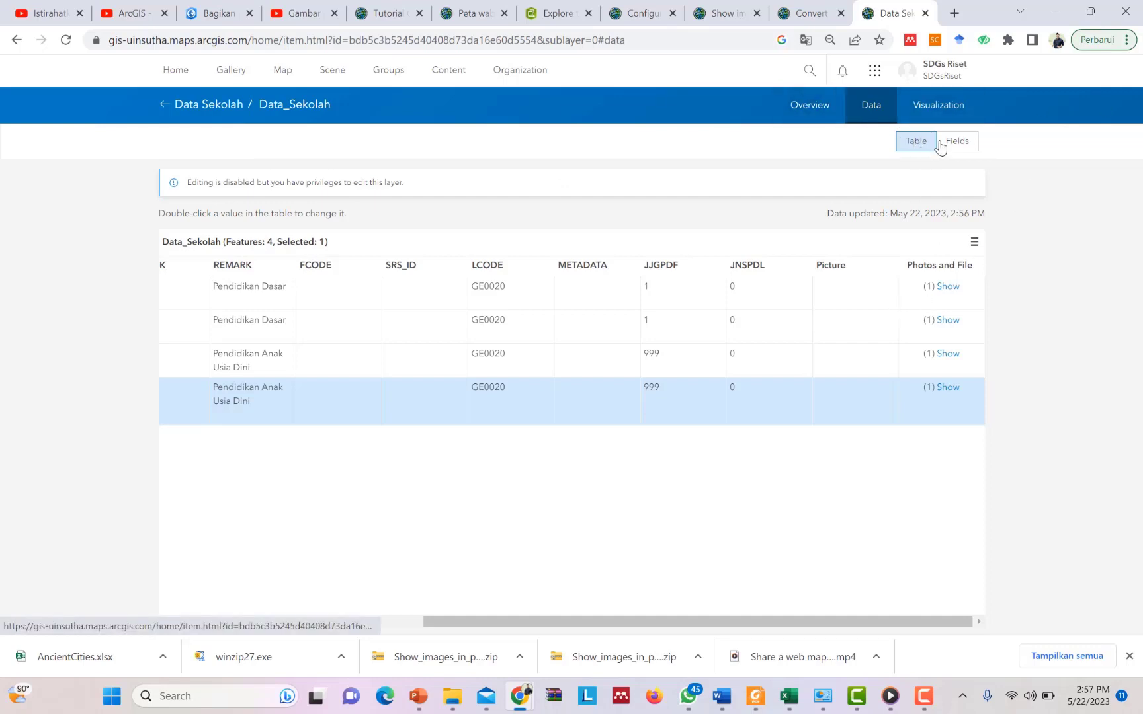
# - Review the first record's attachment, and check the attached photo in the pop-up of the northernmost Jalan Haji Tomok point in the layer's visualization
pyautogui.click(947, 287)
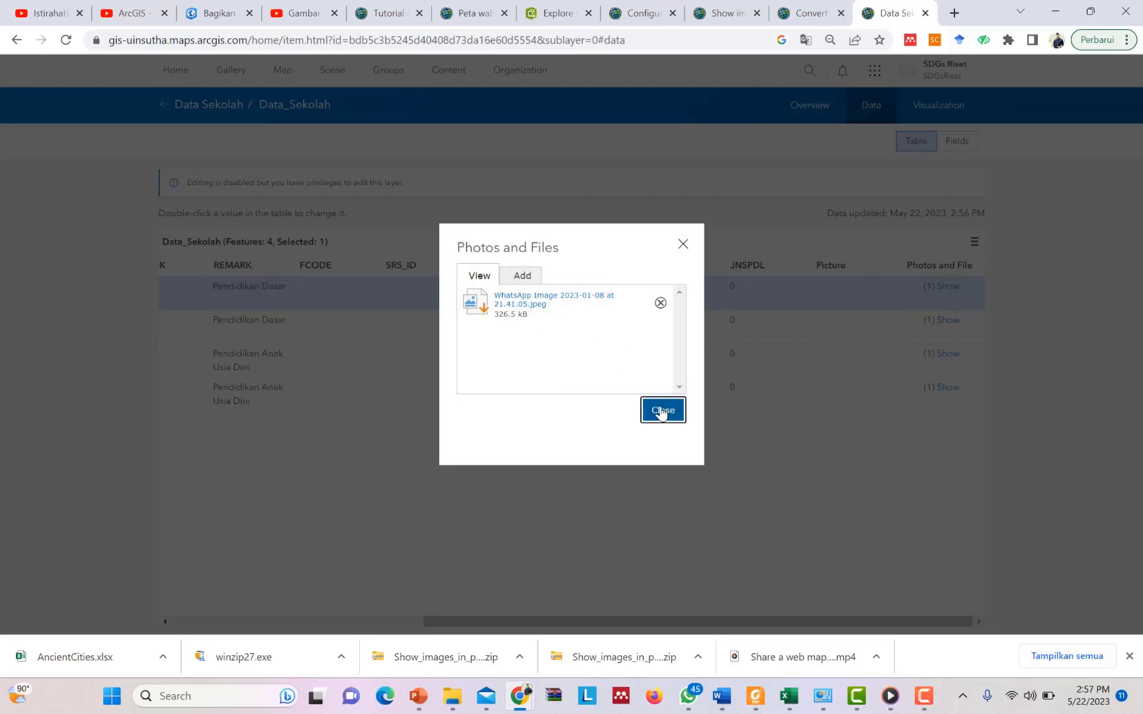
pyautogui.click(661, 410)
pyautogui.click(955, 114)
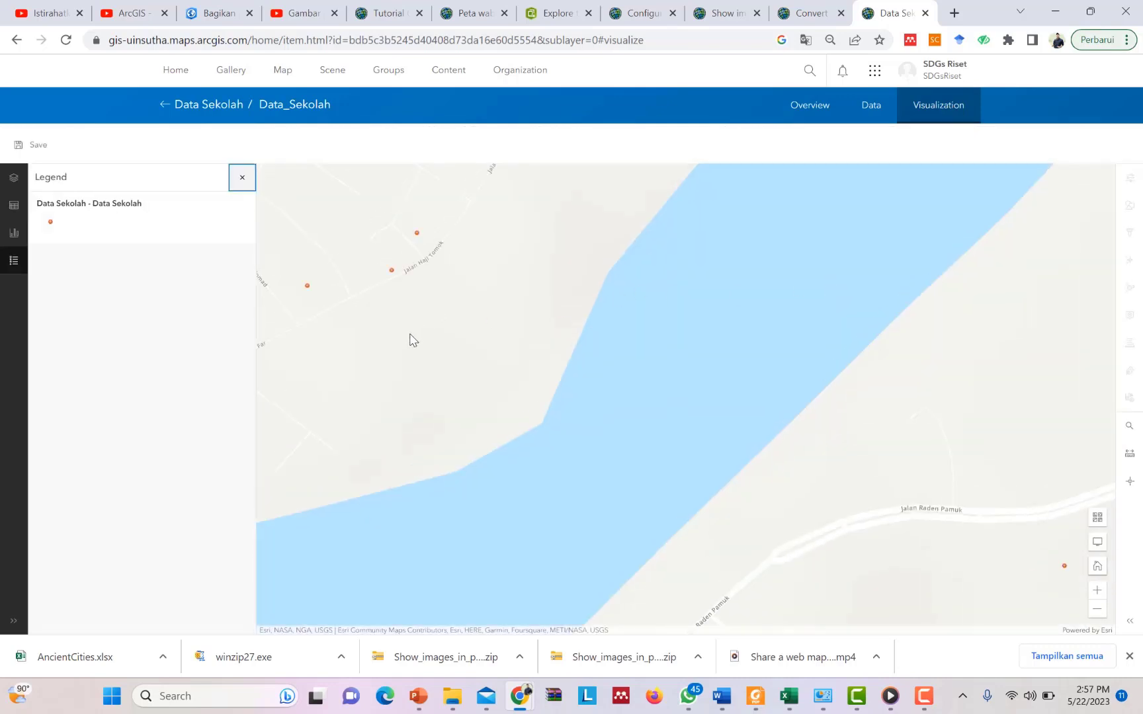
pyautogui.moveTo(387, 309); pyautogui.dragTo(526, 338)
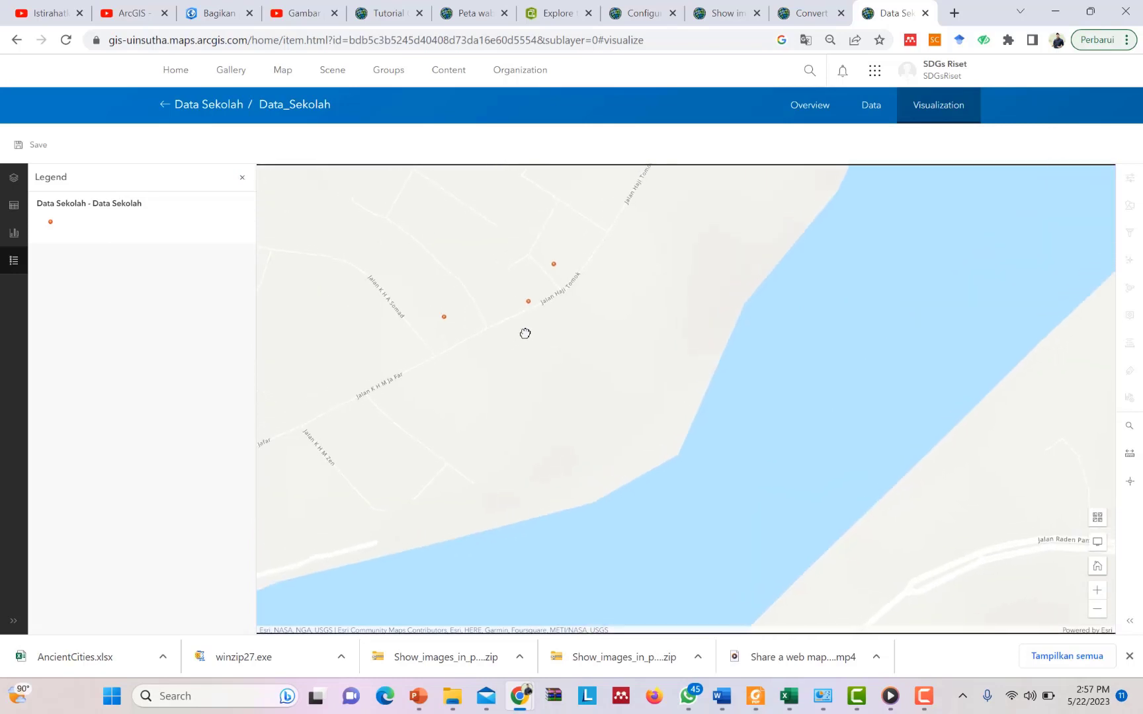
pyautogui.click(555, 262)
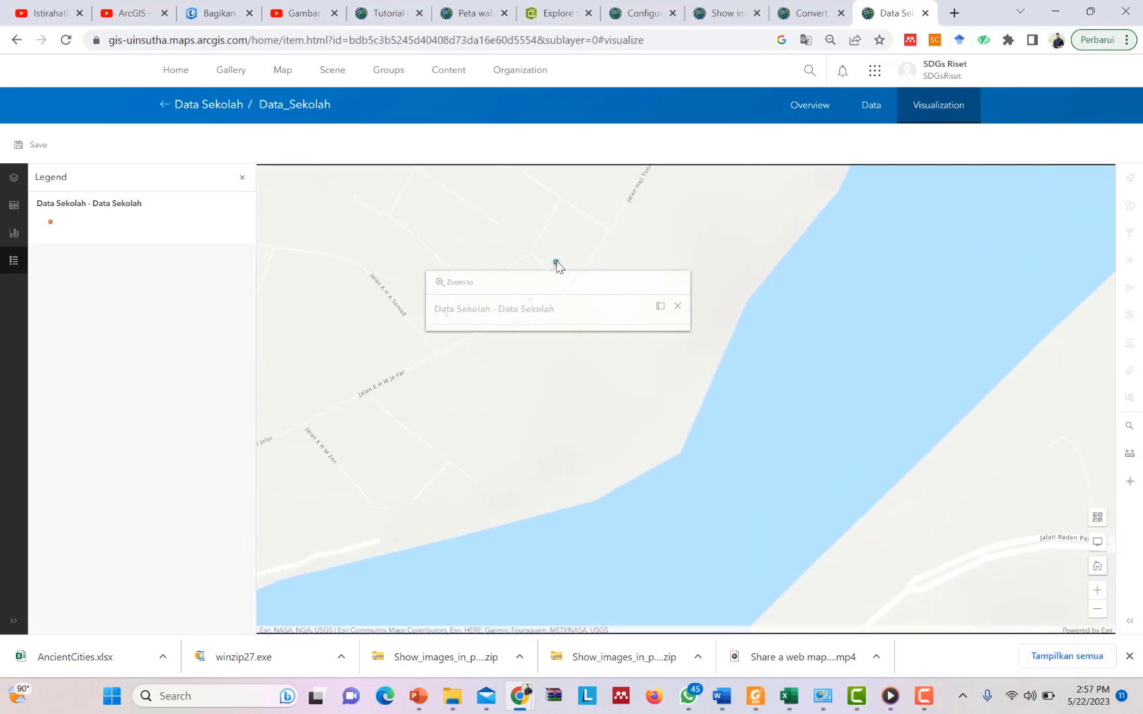
pyautogui.scroll(-3, 510, 373)
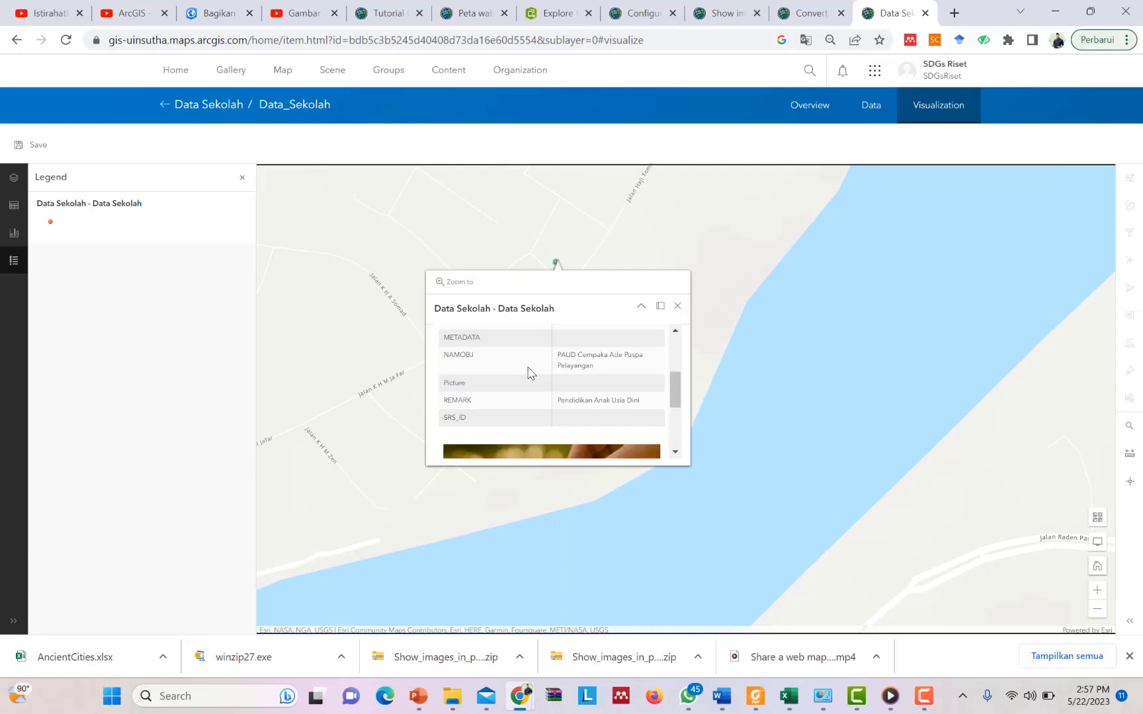
pyautogui.scroll(-3, 527, 372)
pyautogui.scroll(2, 556, 382)
pyautogui.scroll(-2, 554, 384)
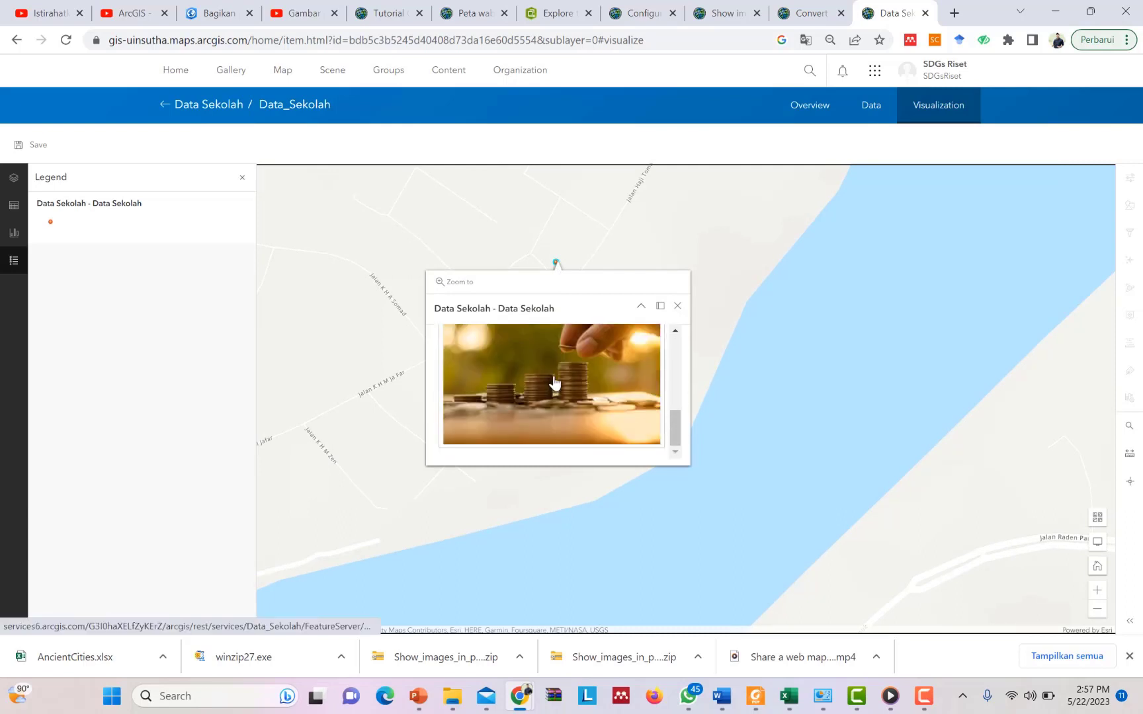
pyautogui.click(677, 306)
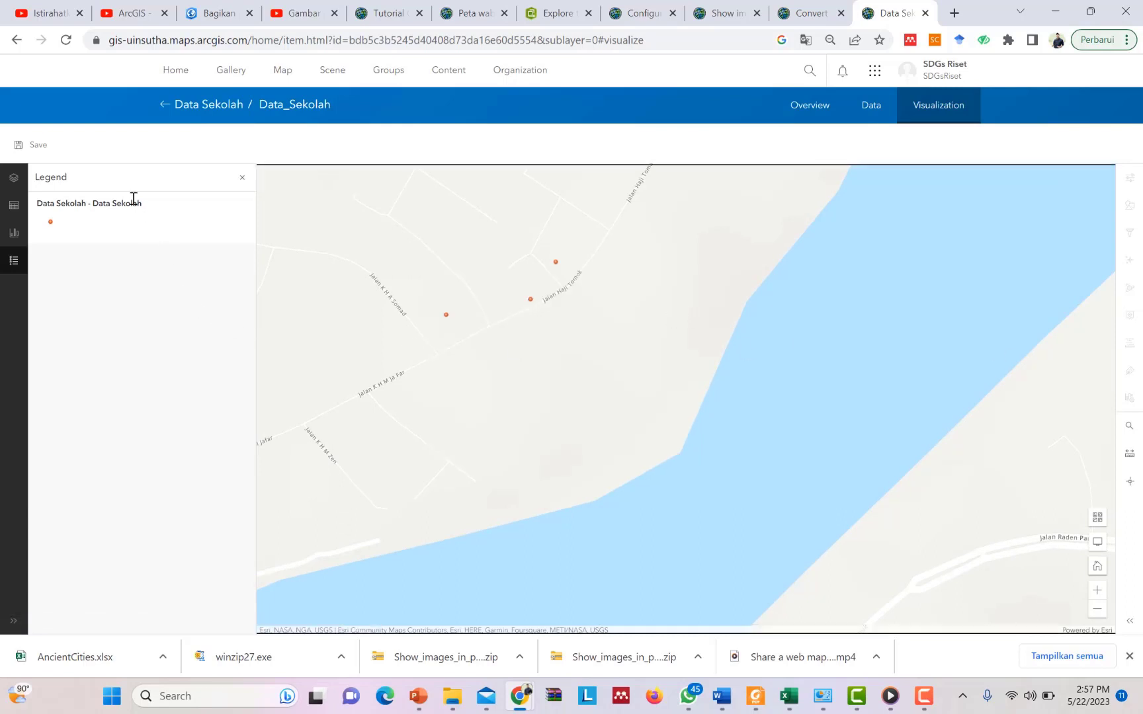
# - Show the layer list and examine the photo in the northernmost Jalan Haji Tomok point's pop-up again
pyautogui.click(13, 177)
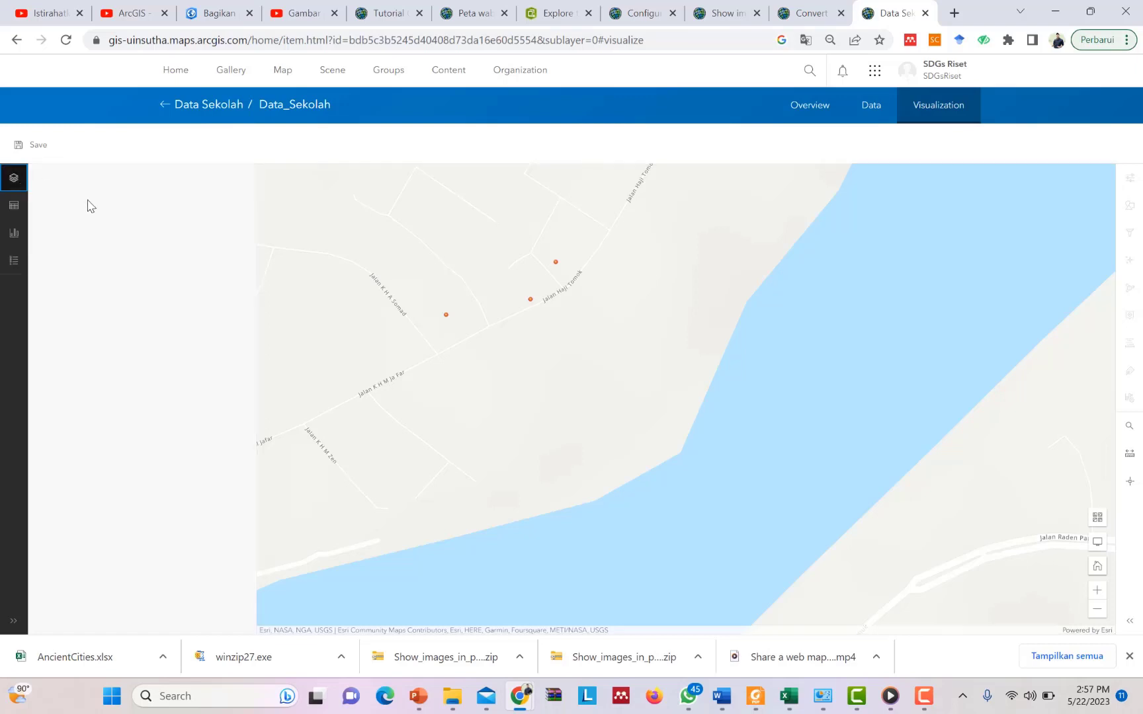
pyautogui.click(110, 215)
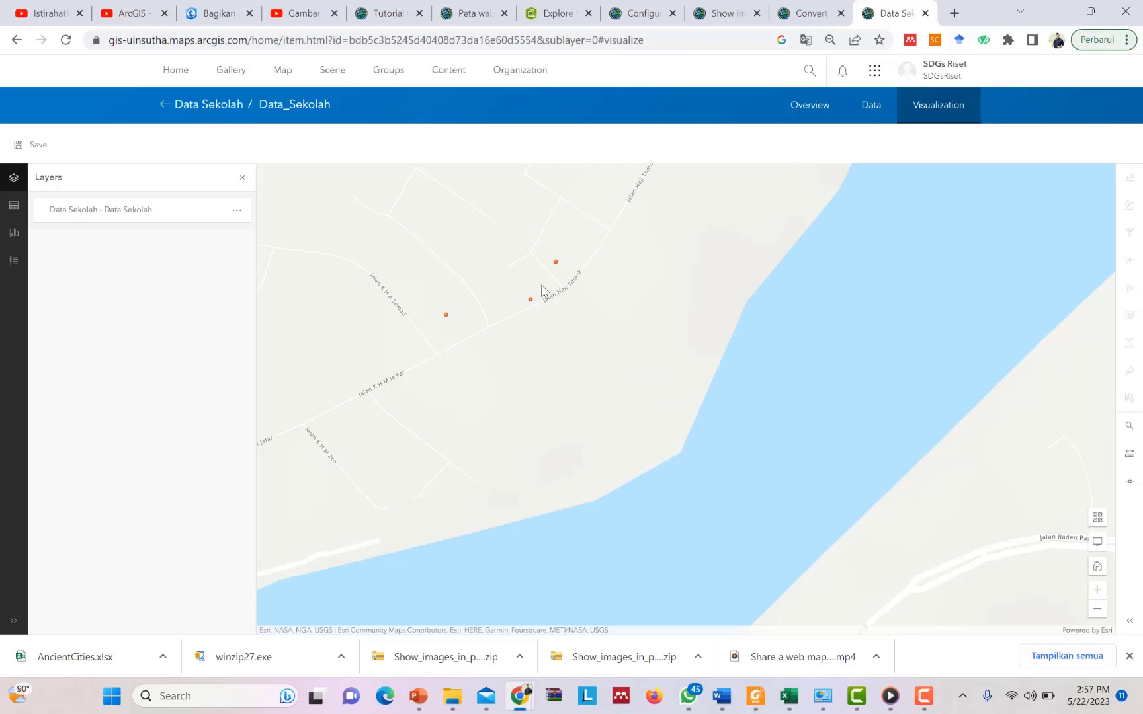
pyautogui.click(556, 263)
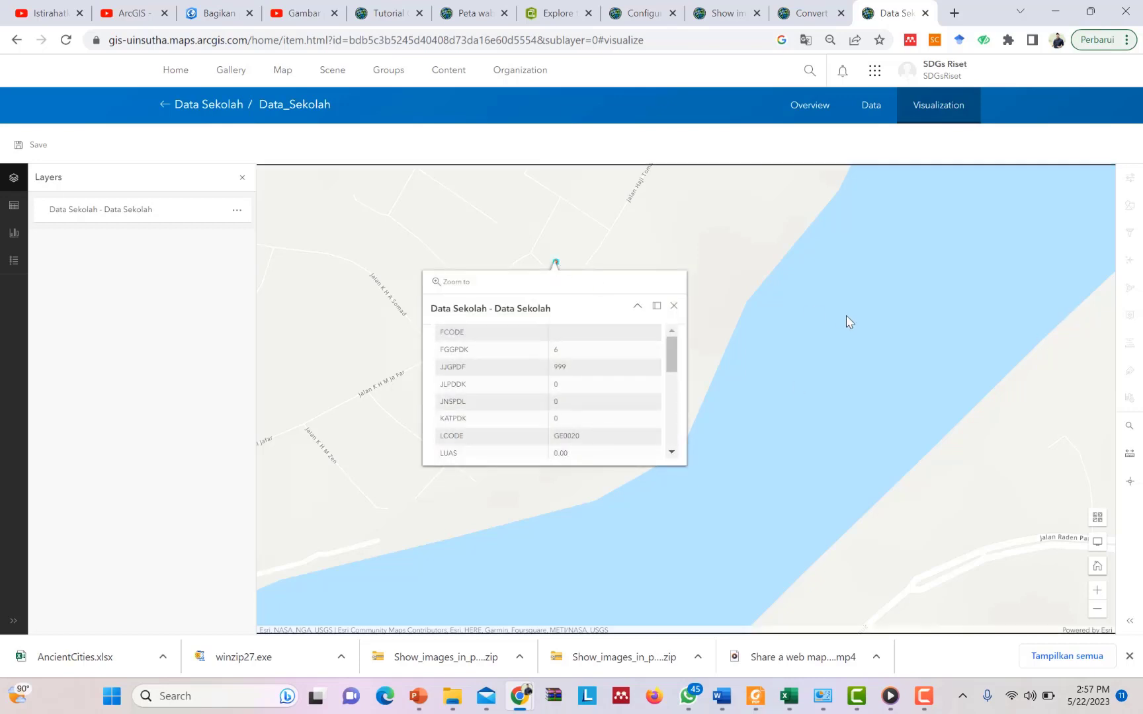
pyautogui.scroll(-5, 536, 361)
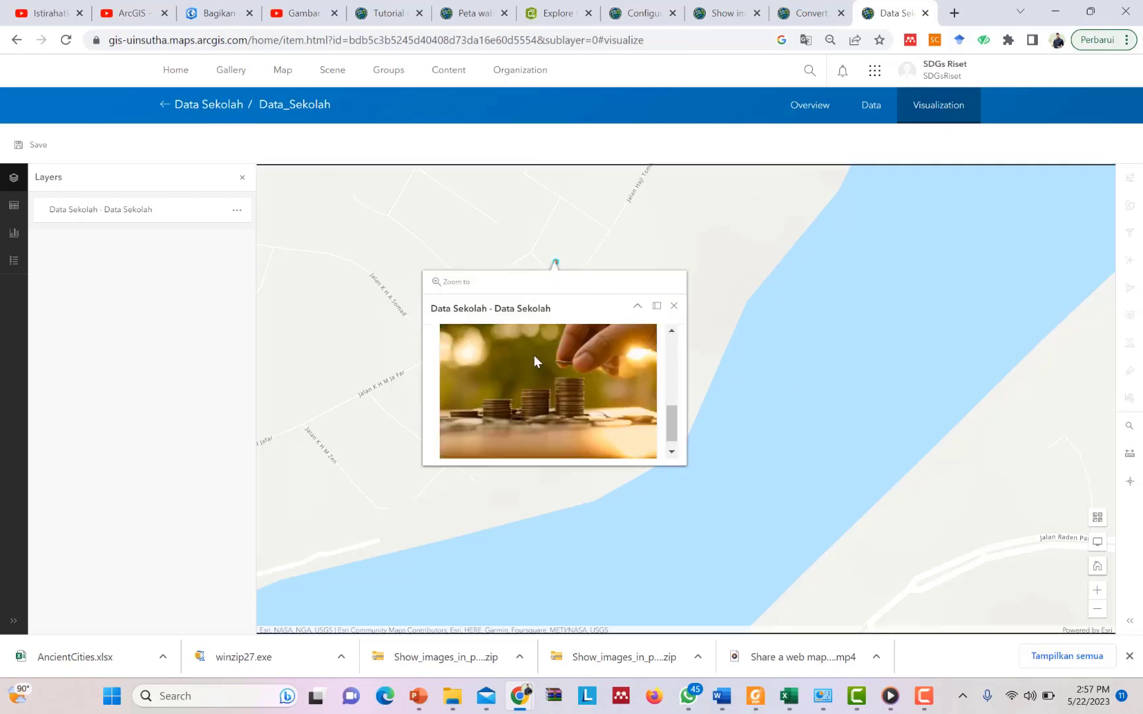
# - Review the Data Sekolah layer's properties and open its pop-up settings
pyautogui.click(674, 306)
pyautogui.click(122, 221)
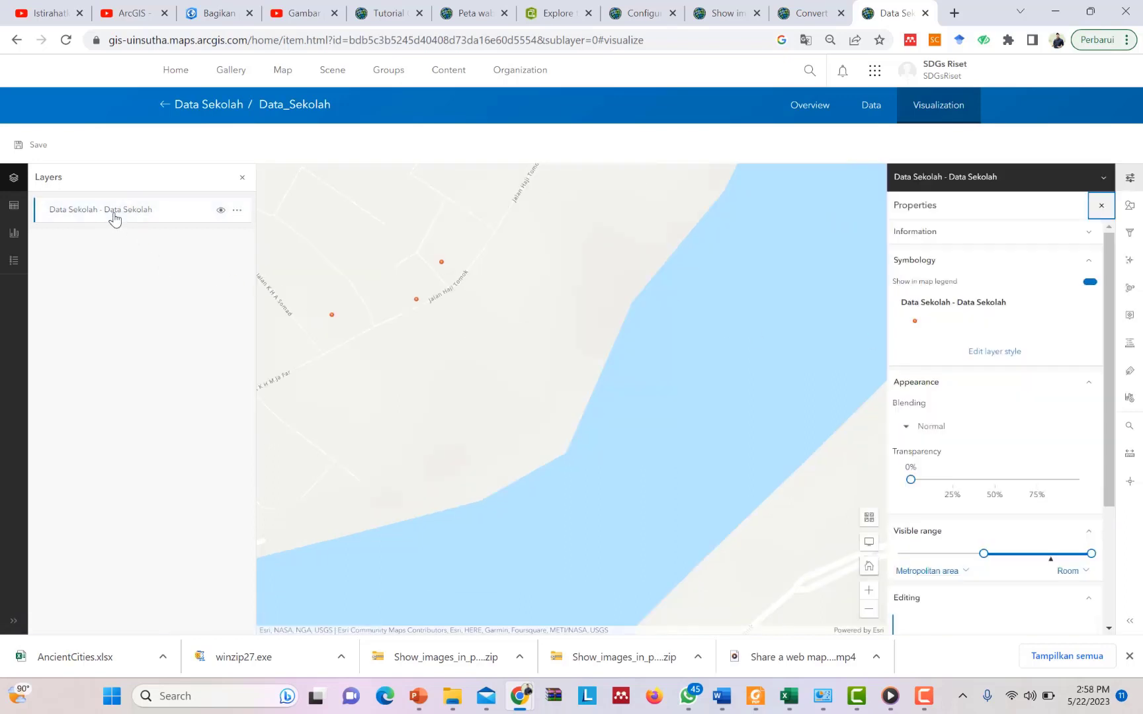
pyautogui.scroll(-2, 977, 364)
pyautogui.scroll(-1, 979, 368)
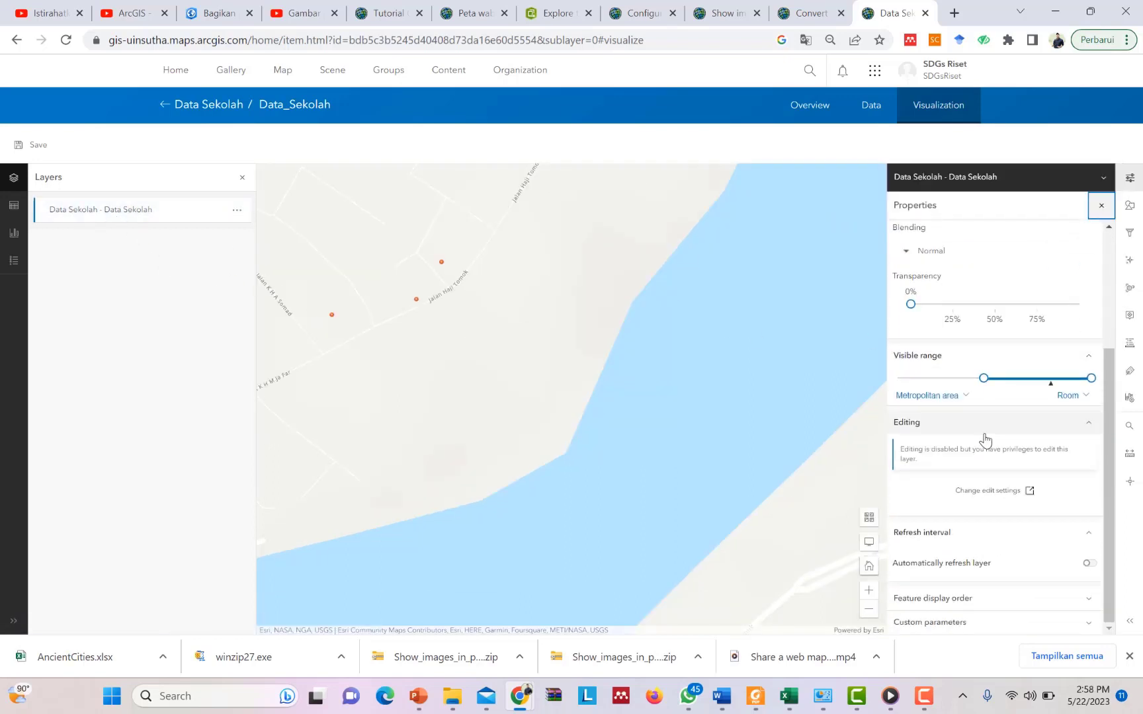
pyautogui.scroll(3, 985, 439)
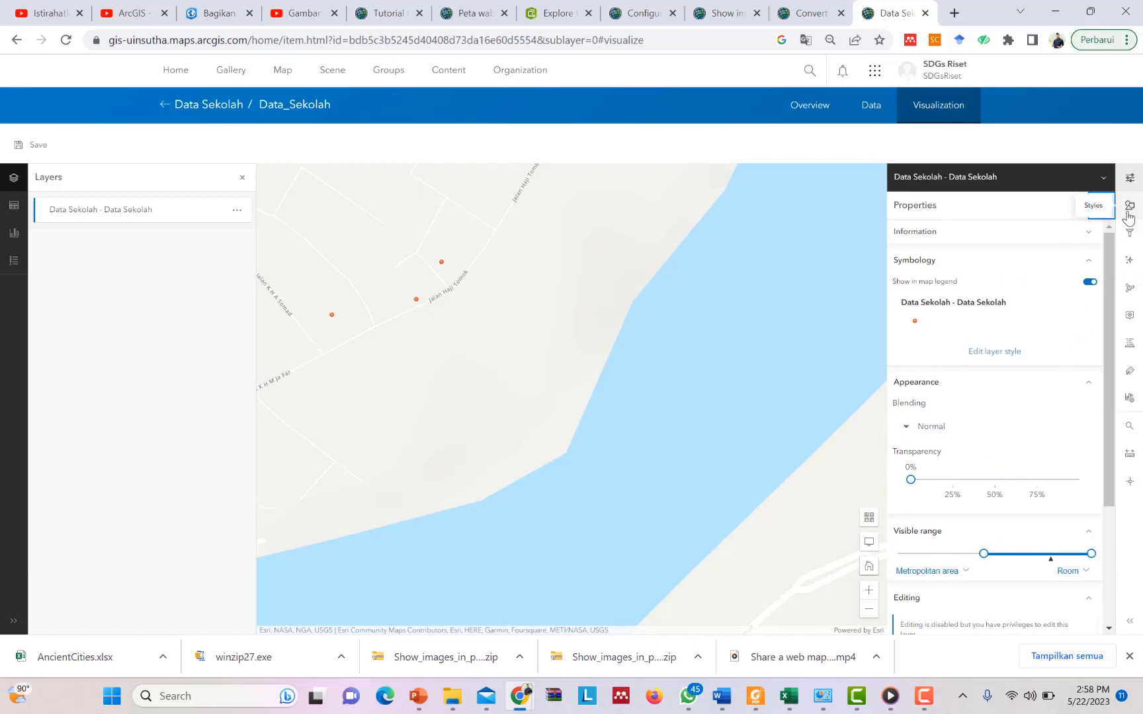
pyautogui.click(1130, 317)
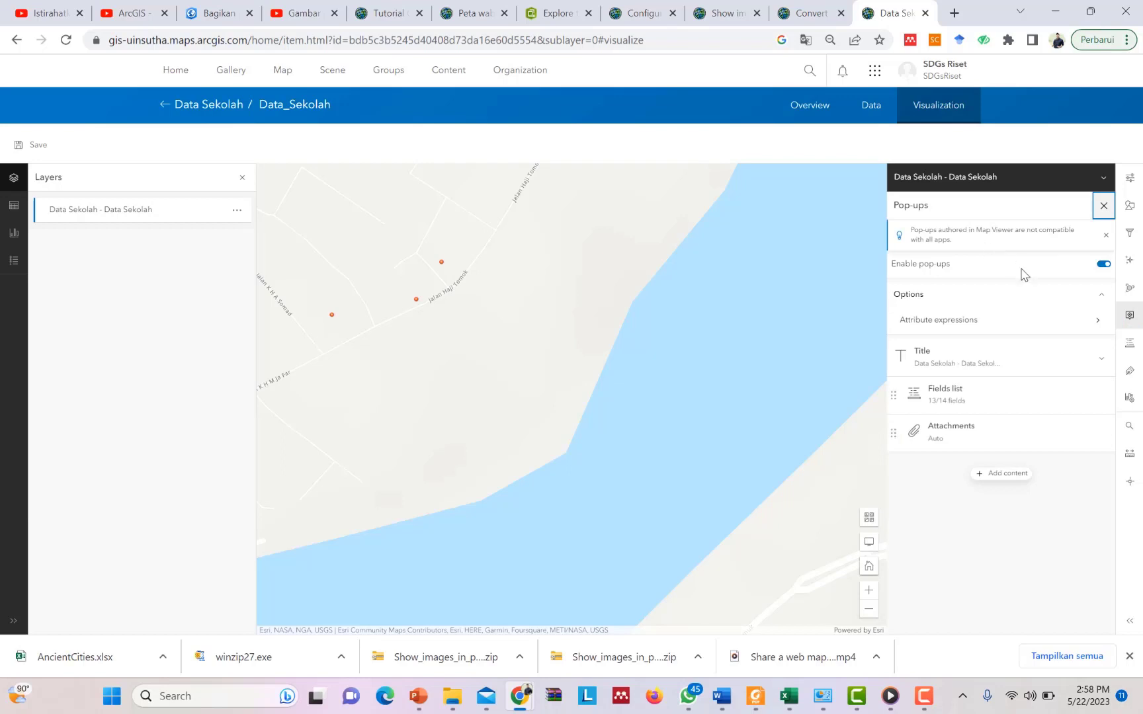
# - Examine the attribute fields and attached photo in the Data Sekolah pop-up preview, and close the preview
pyautogui.scroll(-3, 437, 365)
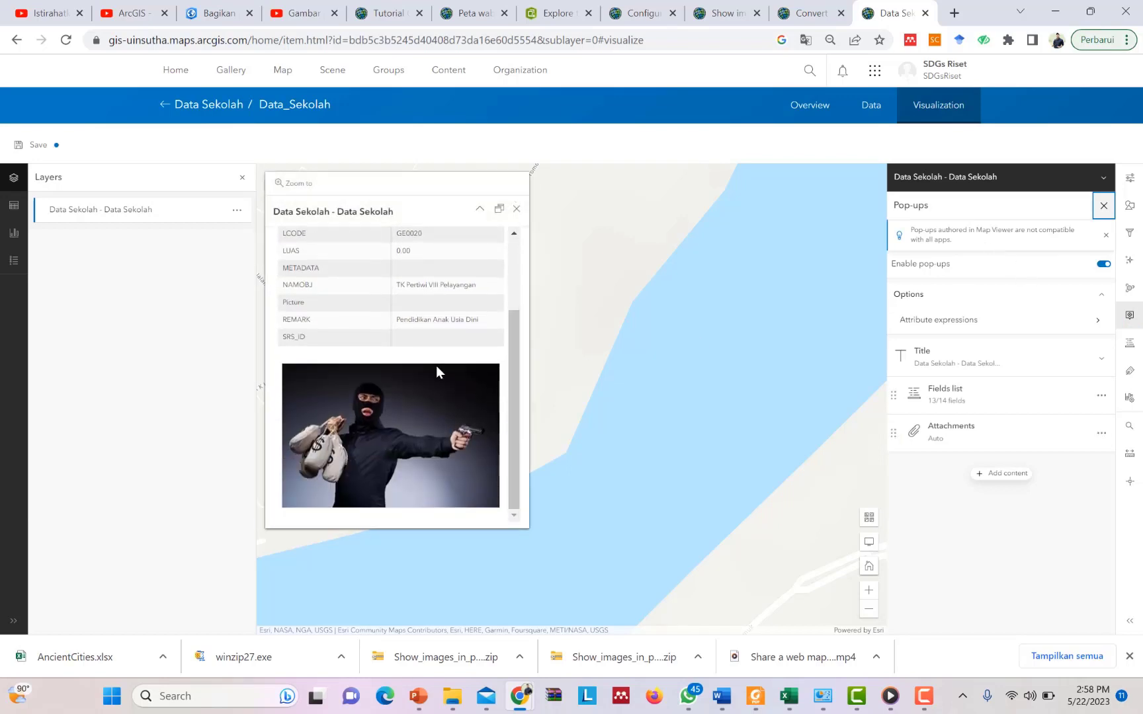
pyautogui.scroll(3, 448, 383)
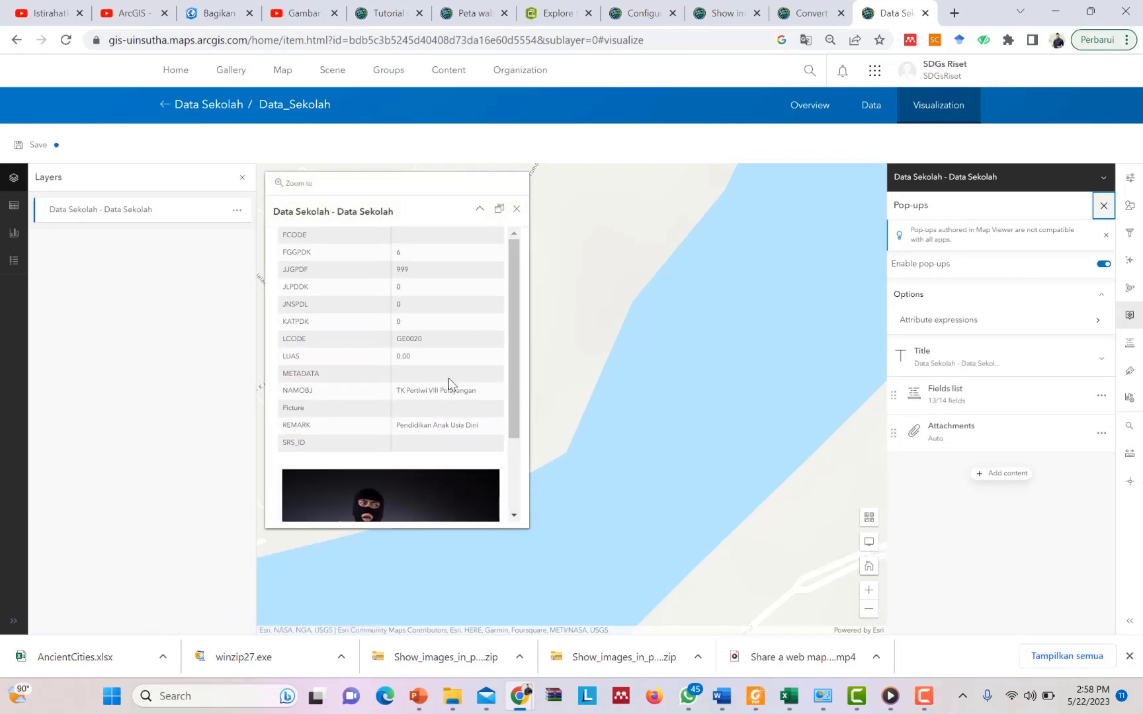
pyautogui.click(517, 210)
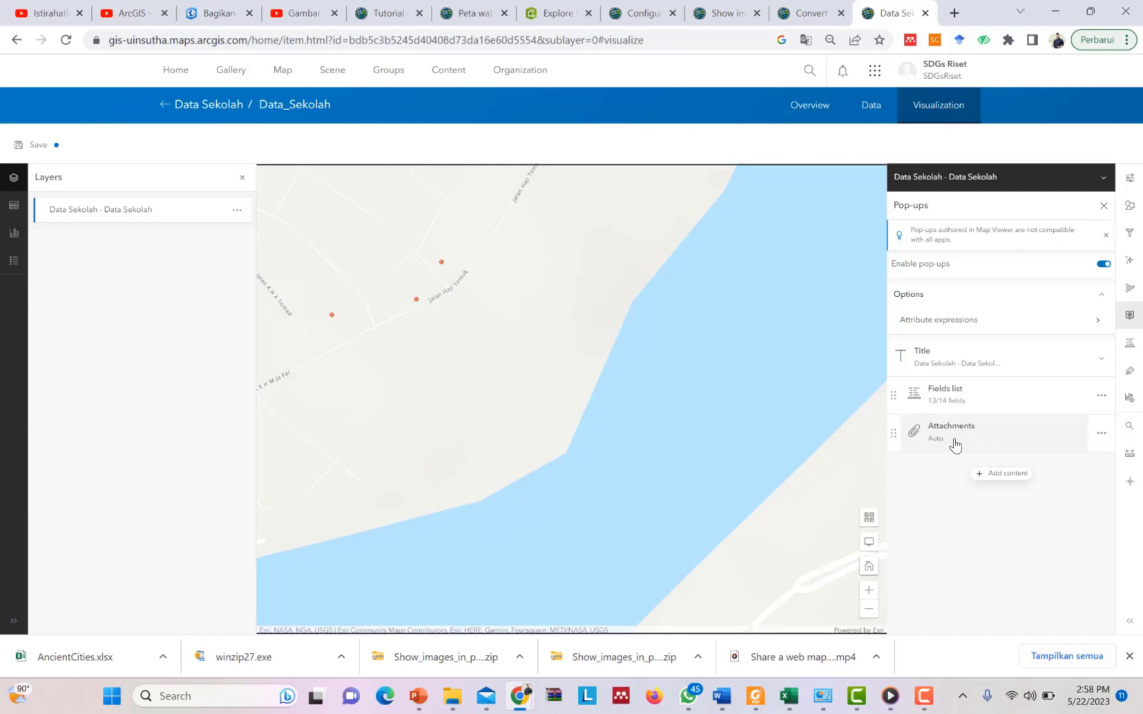
# - Add an image content block without a URL or title to the layer's pop-up, and close the pop-up settings
pyautogui.click(983, 476)
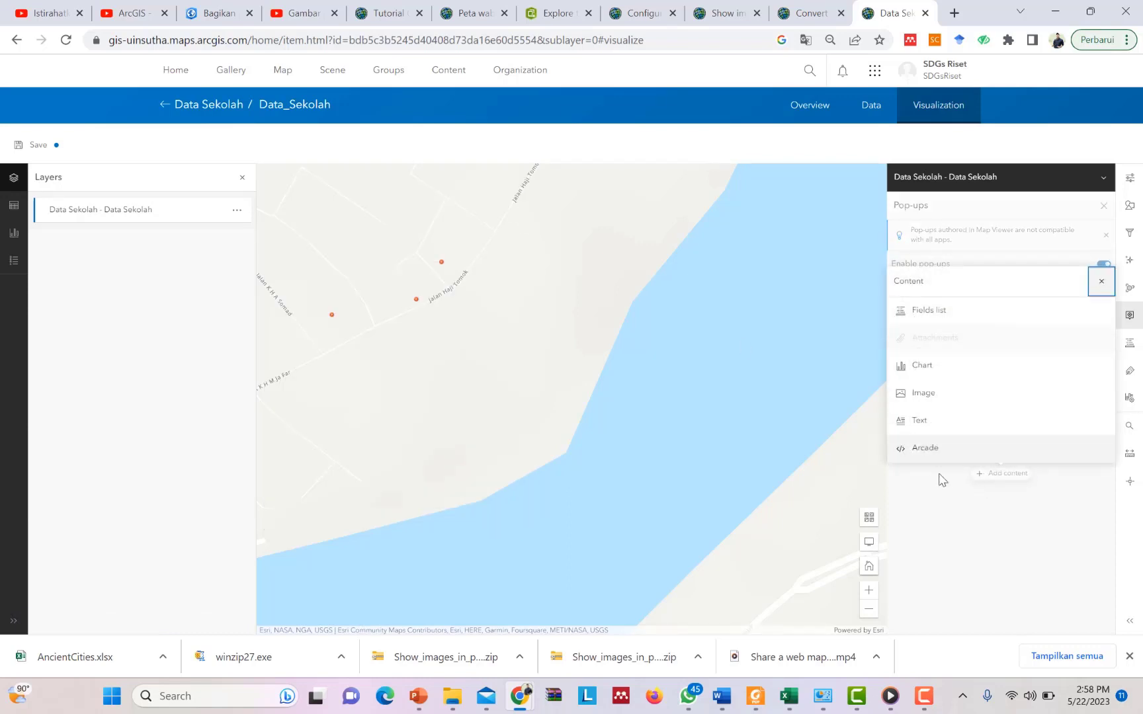
pyautogui.click(930, 396)
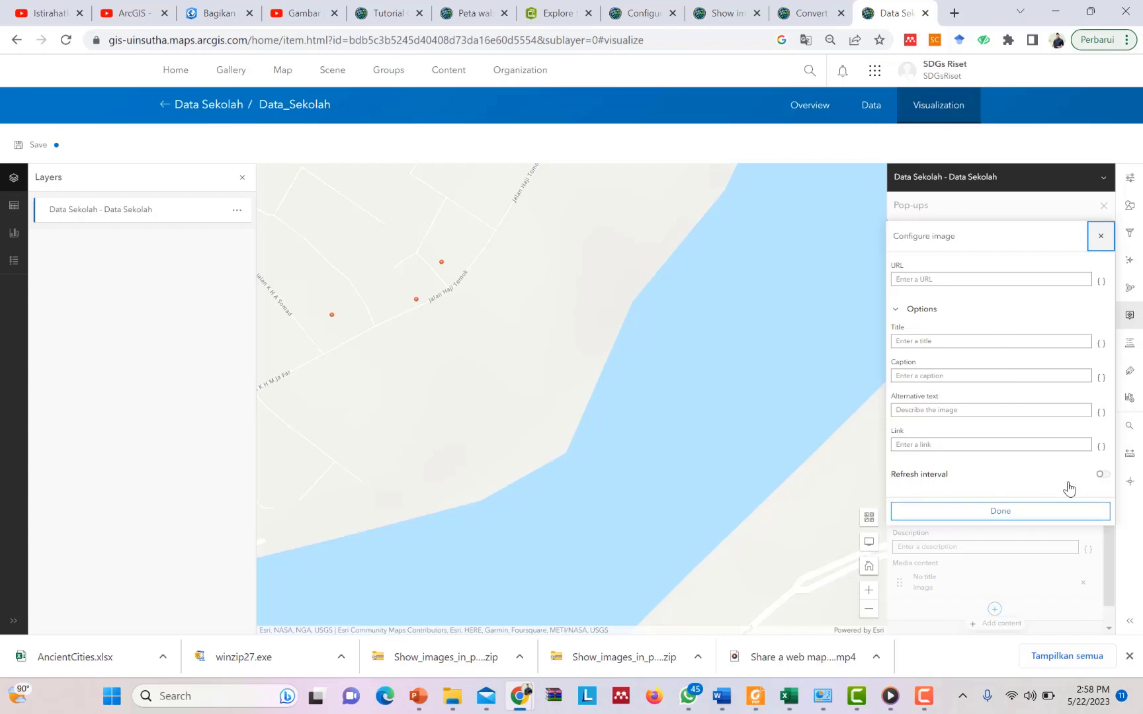
pyautogui.click(898, 310)
pyautogui.click(934, 347)
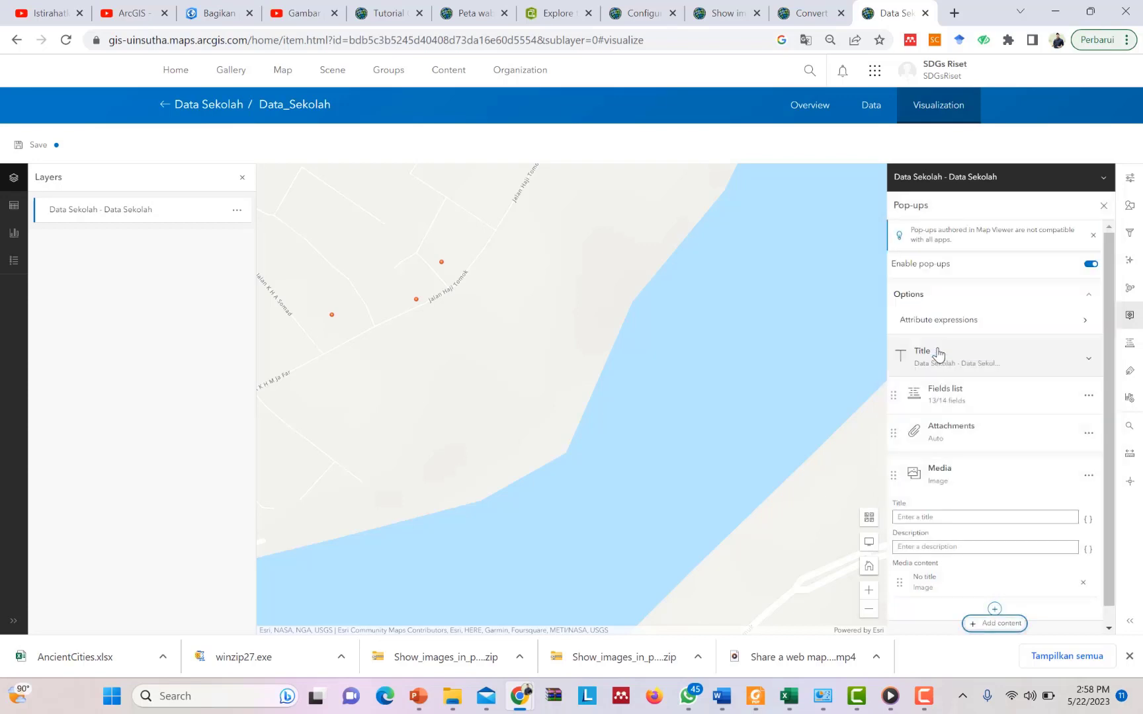
pyautogui.click(1103, 207)
# - Examine the attached photo in the pop-up of the point nearest Jalan K H A Somad, and close the pop-up
pyautogui.scroll(-1, 421, 393)
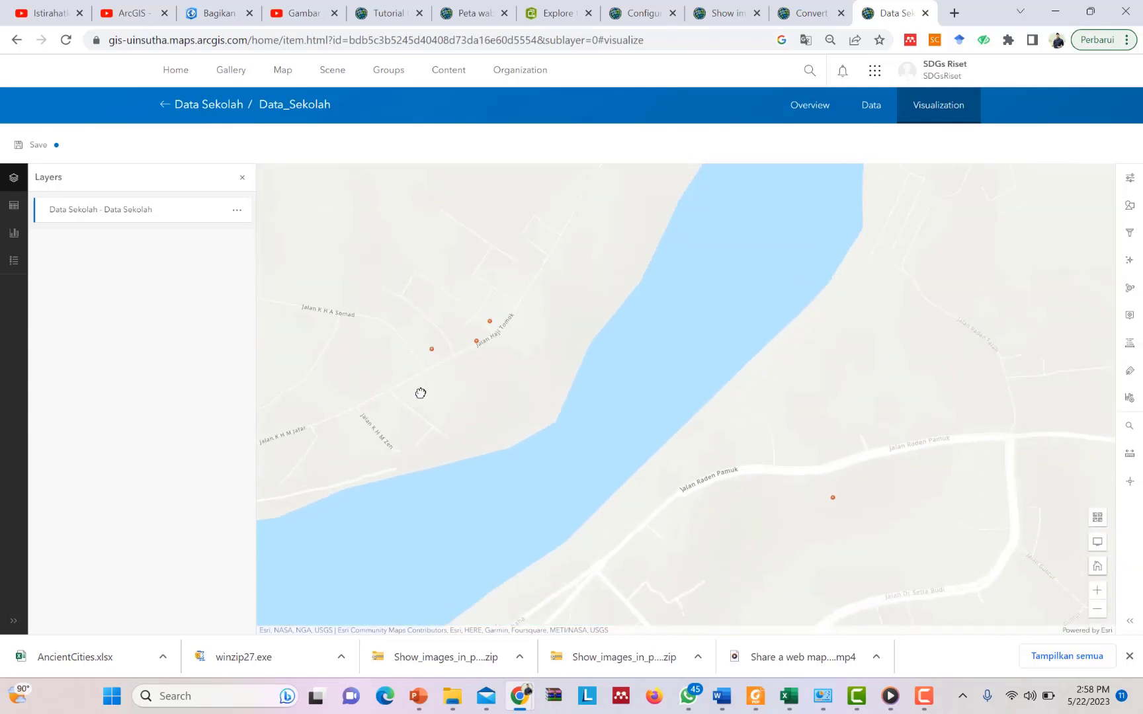
pyautogui.scroll(1, 420, 393)
pyautogui.click(444, 318)
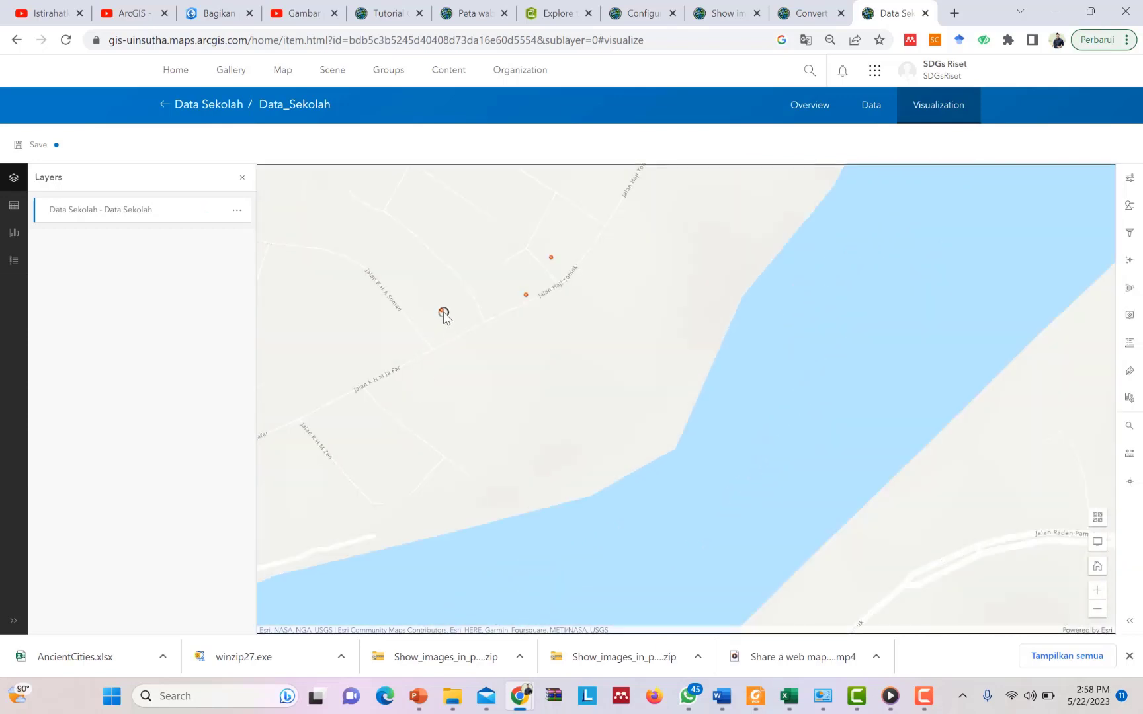
pyautogui.scroll(-2, 428, 413)
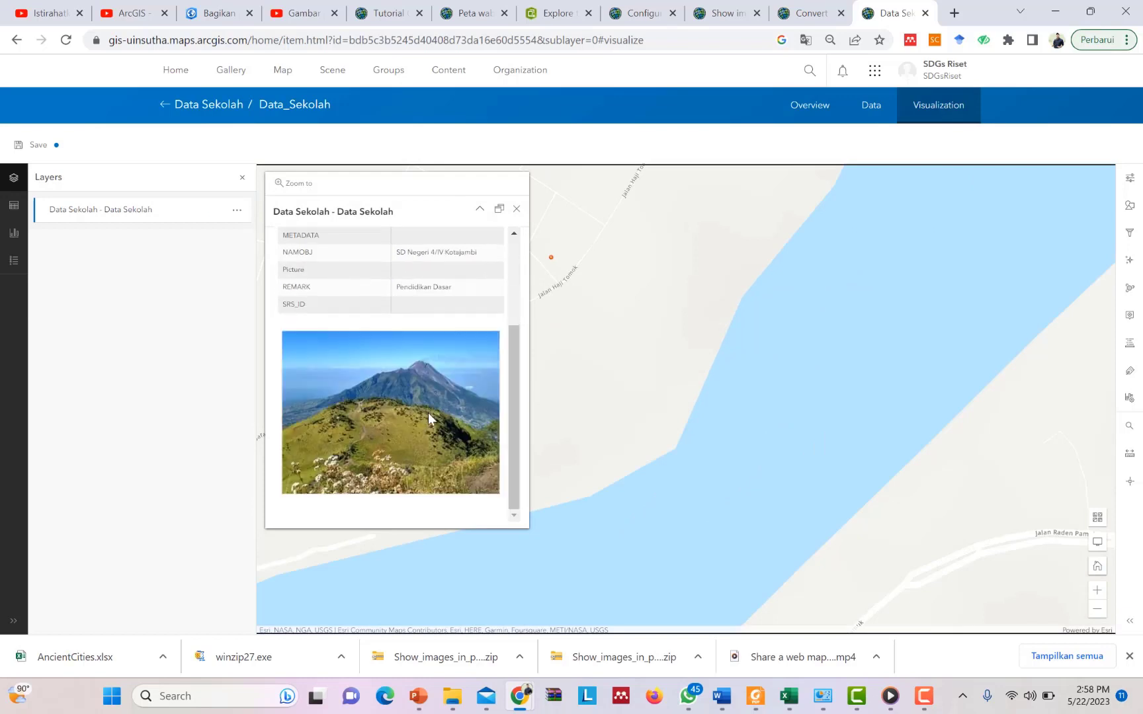
pyautogui.scroll(3, 428, 413)
pyautogui.click(517, 209)
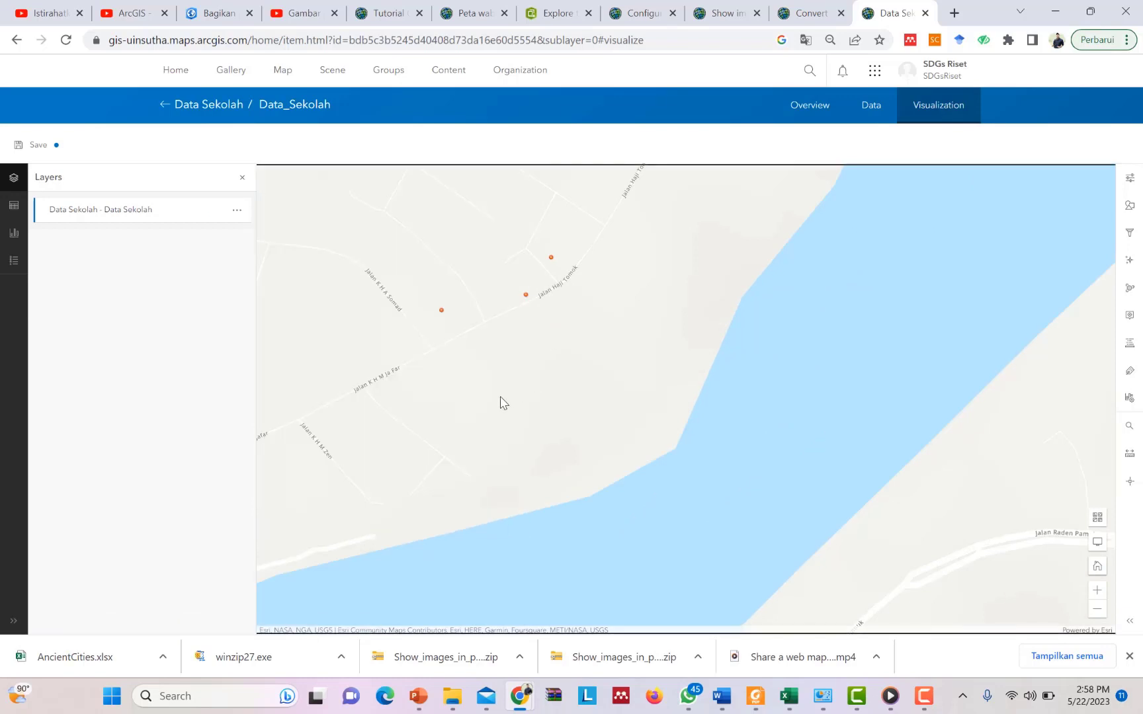
# - Examine the attached photo in the pop-up of the point south of Jalan Raden Pamuk, and close the pop-up
pyautogui.scroll(-1, 501, 400)
pyautogui.moveTo(516, 401); pyautogui.dragTo(593, 398)
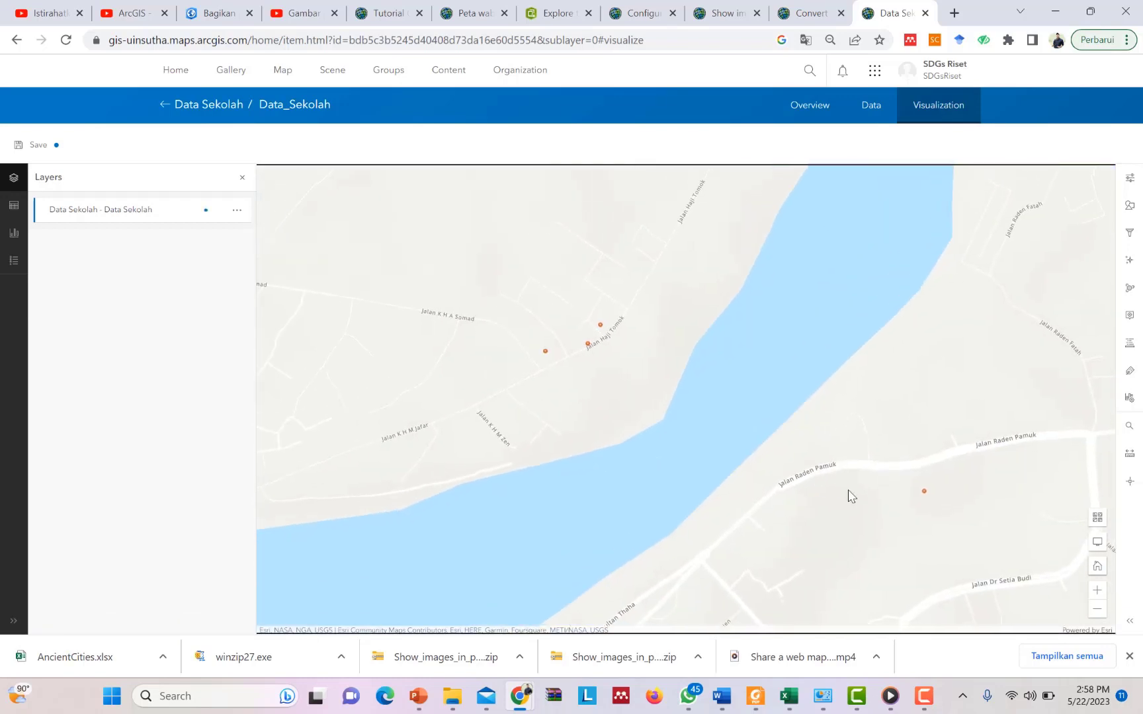
pyautogui.click(924, 493)
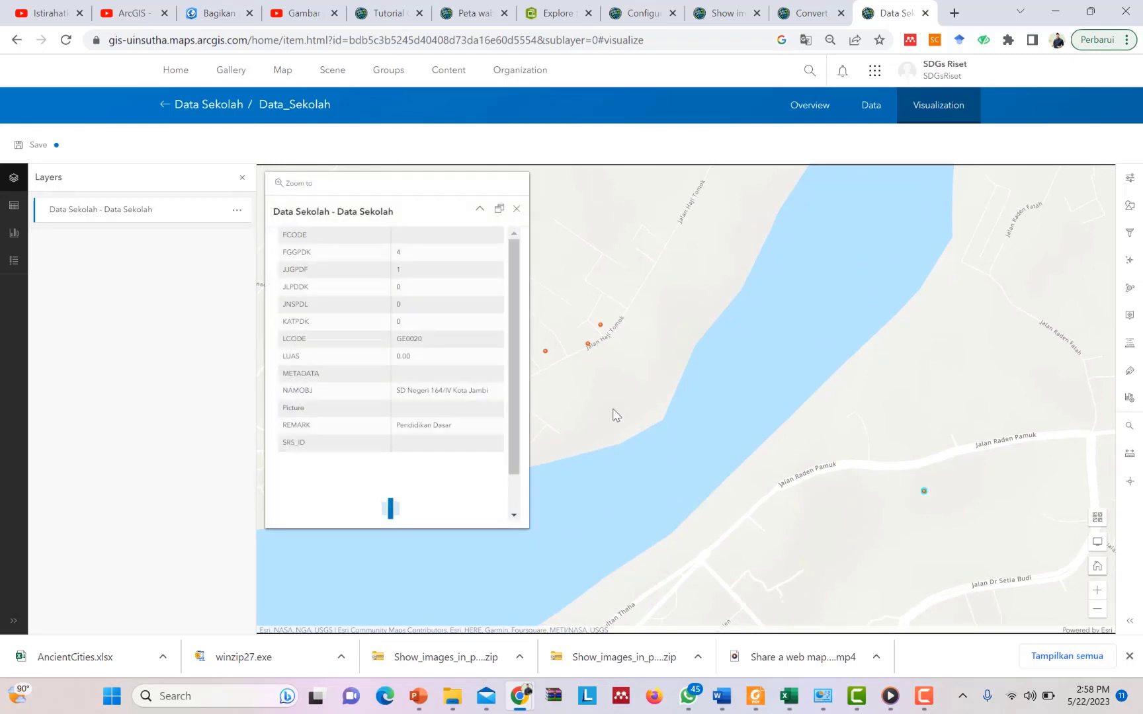
pyautogui.scroll(-2, 445, 387)
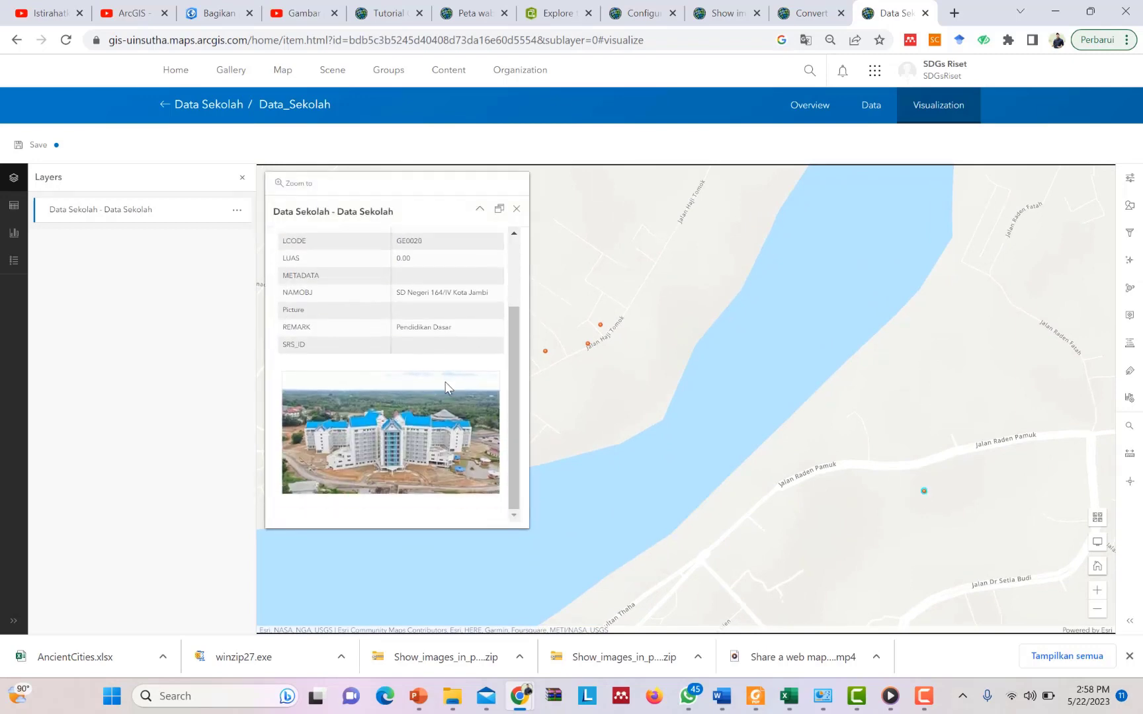
pyautogui.scroll(2, 447, 394)
pyautogui.click(518, 210)
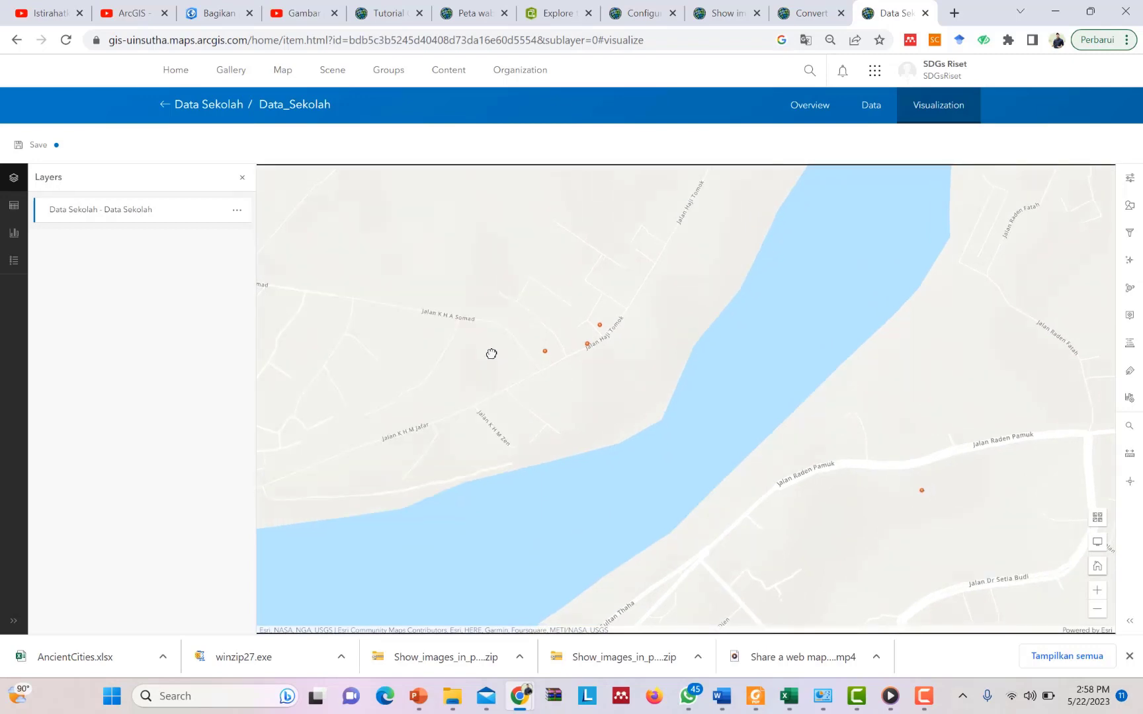
pyautogui.scroll(-1, 490, 351)
pyautogui.scroll(1, 490, 352)
pyautogui.scroll(-2, 491, 354)
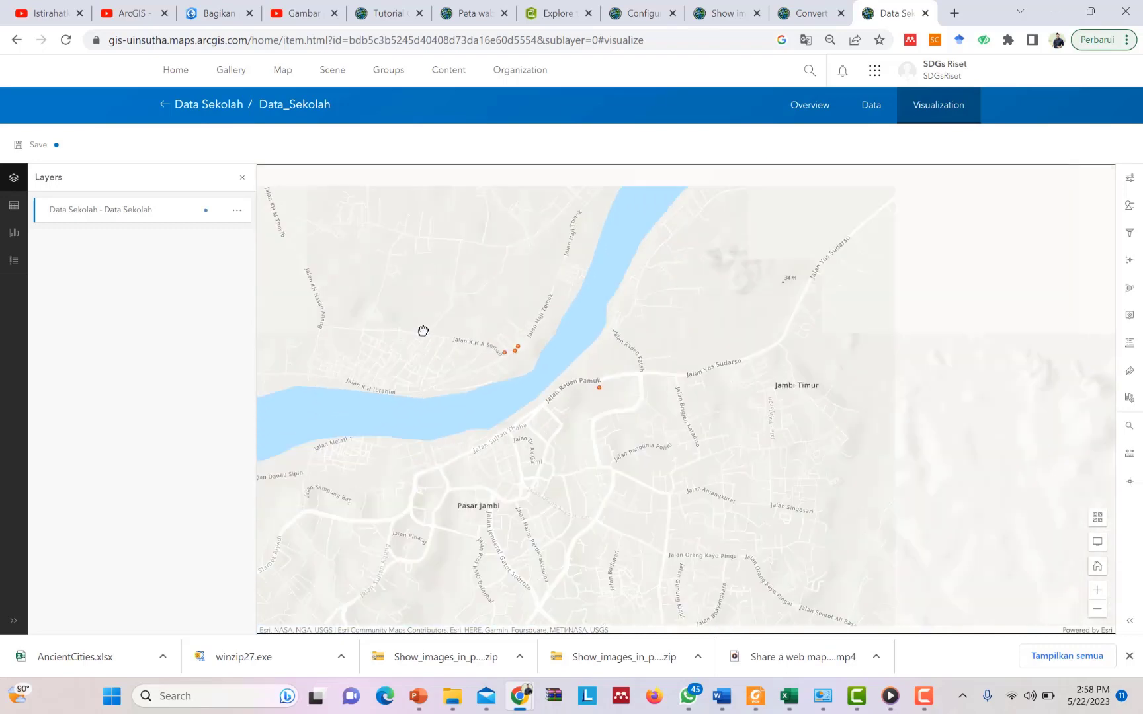